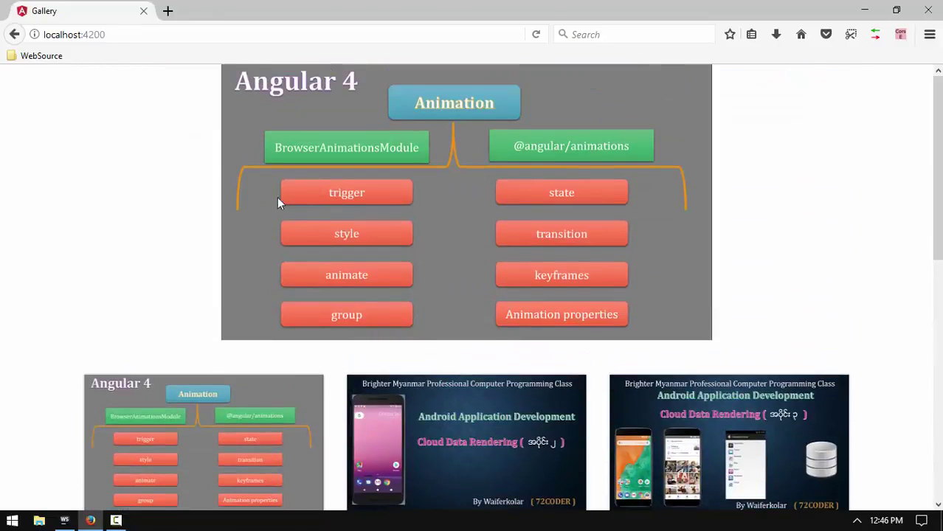
{"action": "scroll", "coordinate": [334, 218], "scroll_direction": "down", "scroll_amount": 2}
{"action": "scroll", "coordinate": [334, 218], "scroll_direction": "up", "scroll_amount": 2}
Enlarge the Cloud Data Rendering, Angular 4 and PHP Basic slides in Firefox, then return to WebStorm
{"action": "left_click", "coordinate": [474, 417]}
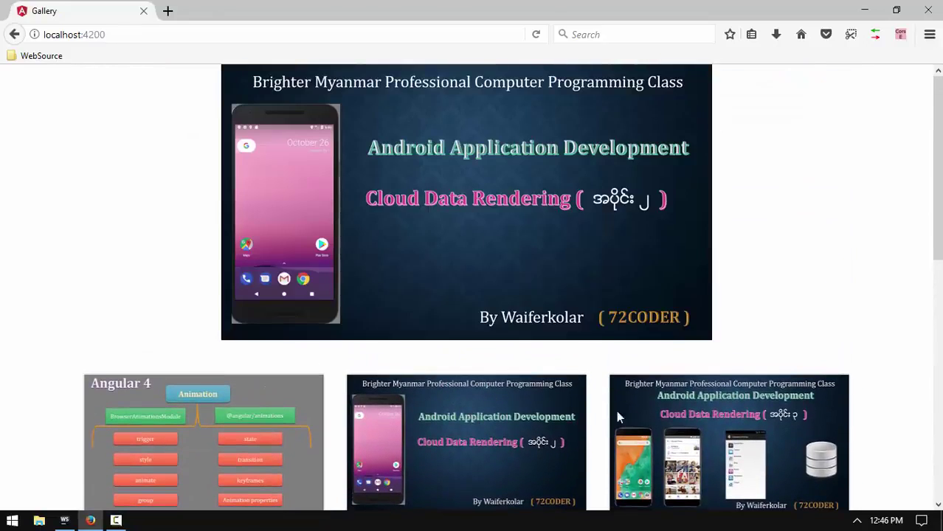
{"action": "left_click", "coordinate": [619, 417]}
{"action": "scroll", "coordinate": [642, 383], "scroll_direction": "down", "scroll_amount": 1}
{"action": "scroll", "coordinate": [650, 375], "scroll_direction": "down", "scroll_amount": 4}
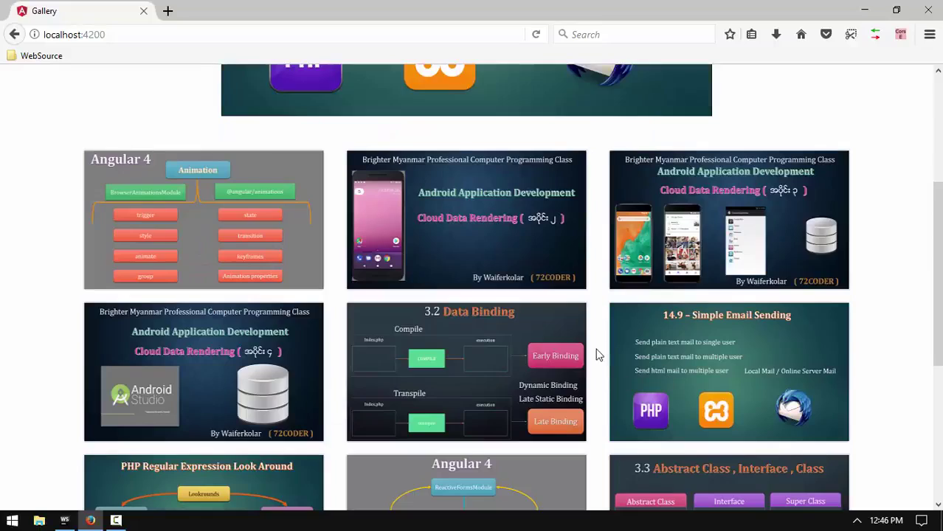
{"action": "scroll", "coordinate": [598, 356], "scroll_direction": "up", "scroll_amount": 4}
{"action": "scroll", "coordinate": [535, 334], "scroll_direction": "down", "scroll_amount": 5}
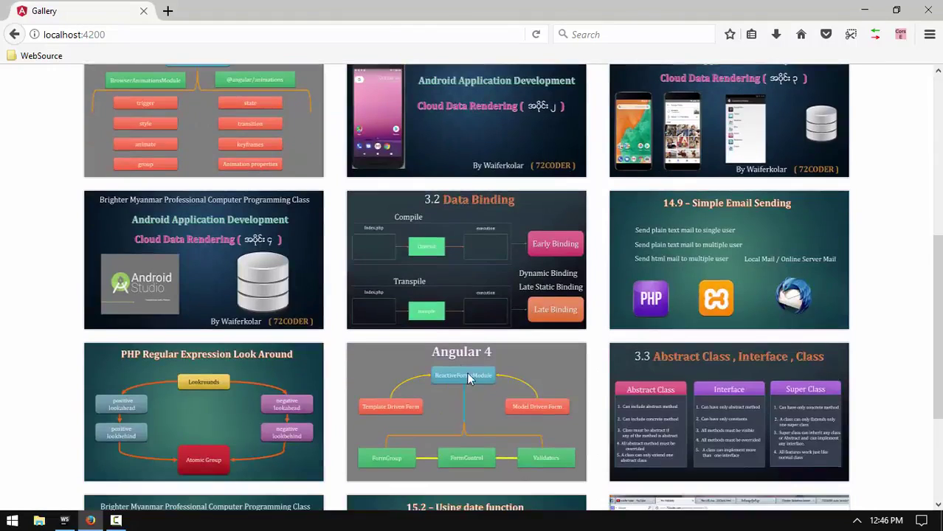
{"action": "left_click", "coordinate": [470, 378]}
{"action": "scroll", "coordinate": [424, 257], "scroll_direction": "down", "scroll_amount": 5}
{"action": "scroll", "coordinate": [436, 326], "scroll_direction": "down", "scroll_amount": 3}
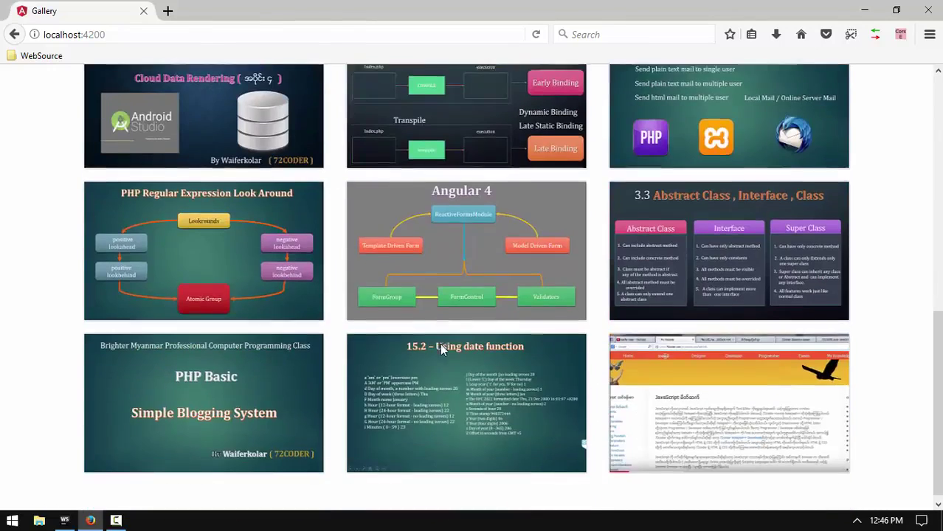
{"action": "scroll", "coordinate": [411, 265], "scroll_direction": "up", "scroll_amount": 1}
{"action": "scroll", "coordinate": [410, 259], "scroll_direction": "down", "scroll_amount": 2}
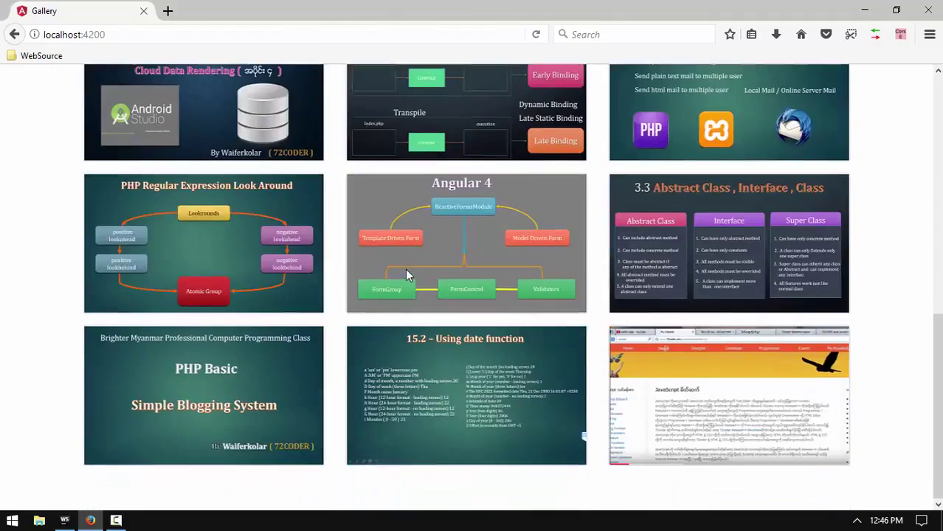
{"action": "left_click", "coordinate": [246, 371]}
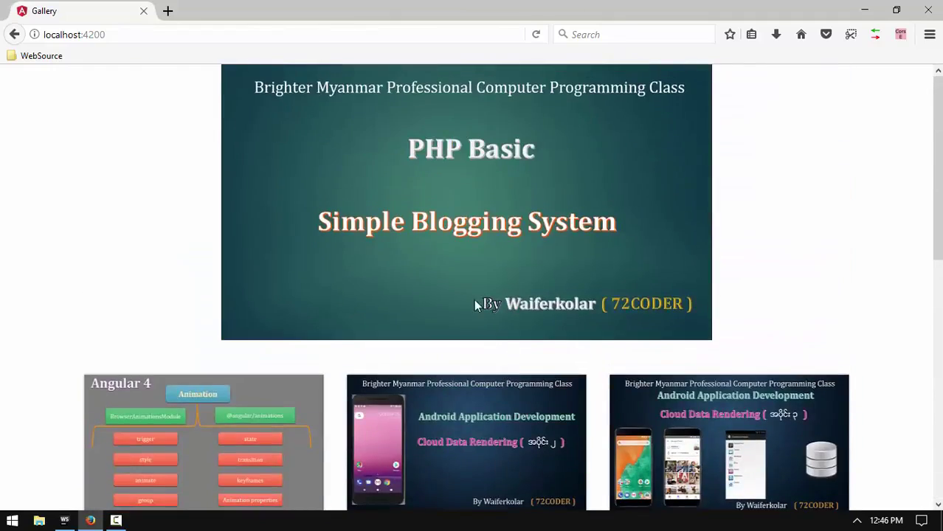
{"action": "scroll", "coordinate": [474, 299], "scroll_direction": "down", "scroll_amount": 5}
{"action": "scroll", "coordinate": [463, 304], "scroll_direction": "up", "scroll_amount": 4}
{"action": "scroll", "coordinate": [458, 517], "scroll_direction": "down", "scroll_amount": 4}
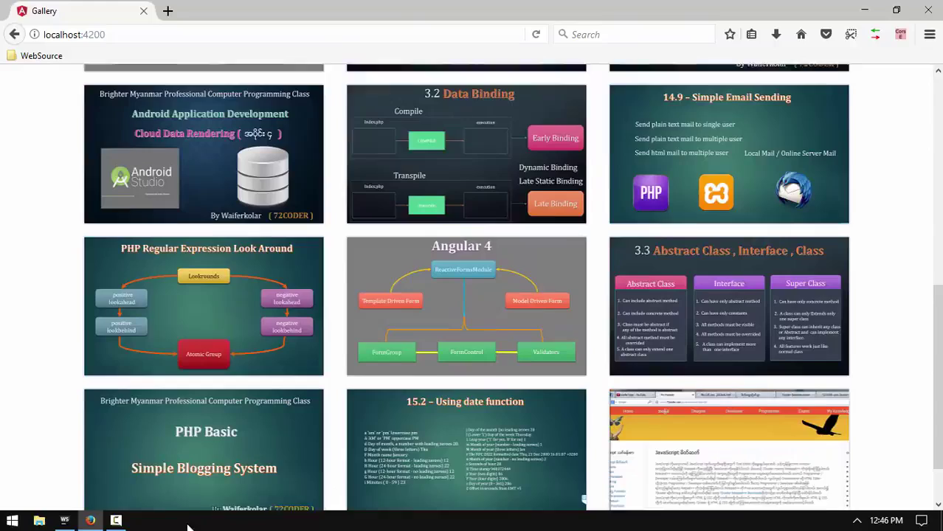
{"action": "left_click", "coordinate": [64, 521]}
{"action": "left_click", "coordinate": [398, 101]}
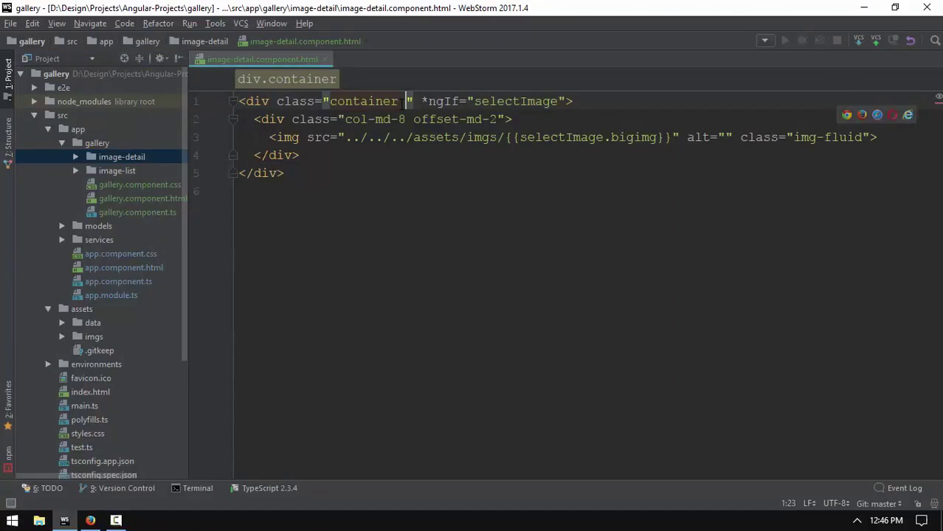
{"action": "type", "text": "big"}
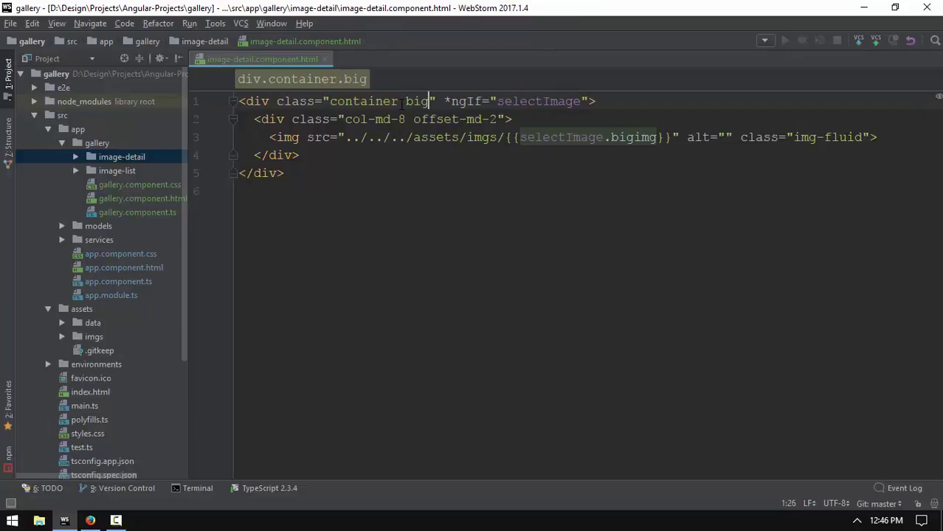
{"action": "type", "text": "con"}
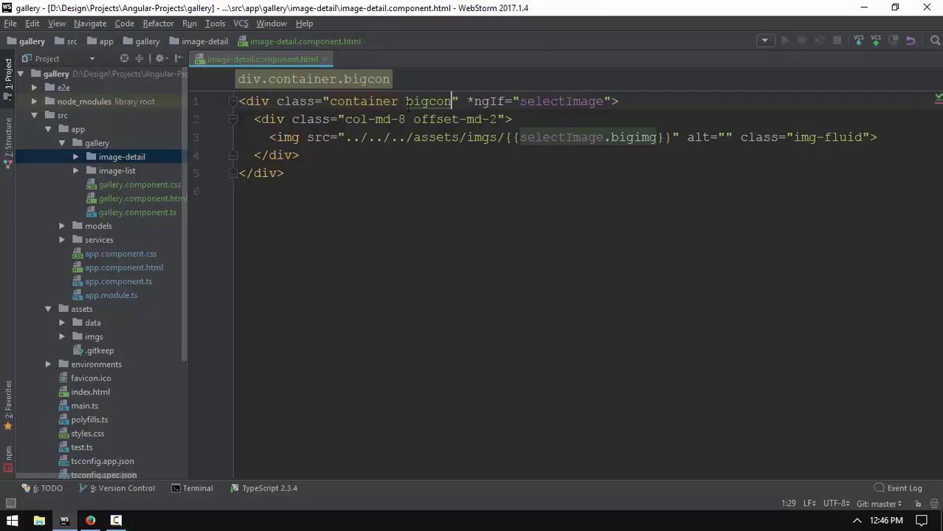
Append ' bigcon' after 'container' in the image-detail div's class attribute
{"action": "key", "text": "ctrl+w"}
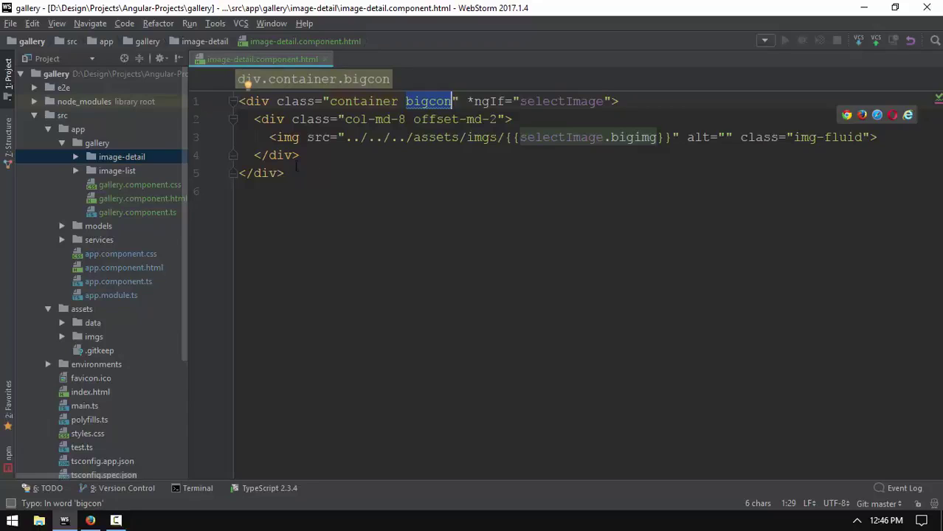
{"action": "left_click", "coordinate": [247, 79]}
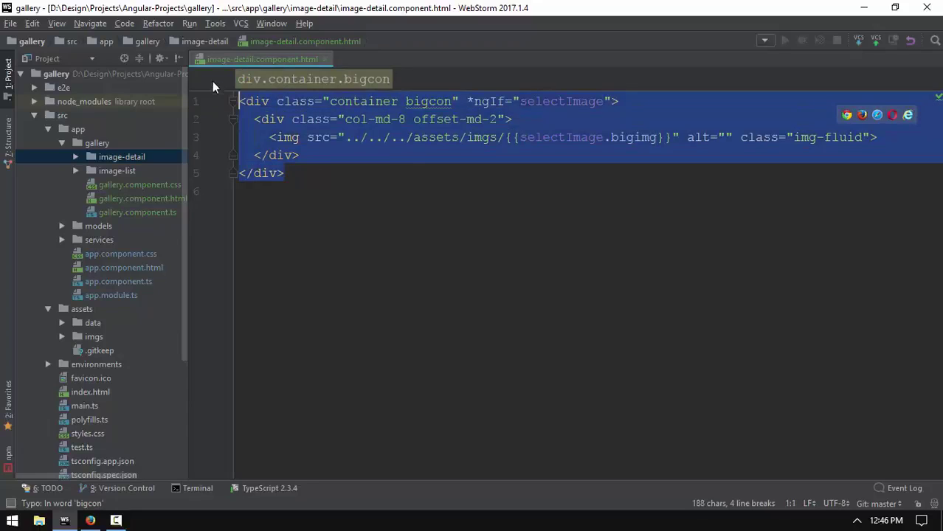
Open image-detail.component.css from the image-detail folder in the Project panel
{"action": "left_click", "coordinate": [75, 157]}
{"action": "left_click", "coordinate": [120, 174]}
{"action": "double_click", "coordinate": [120, 174]}
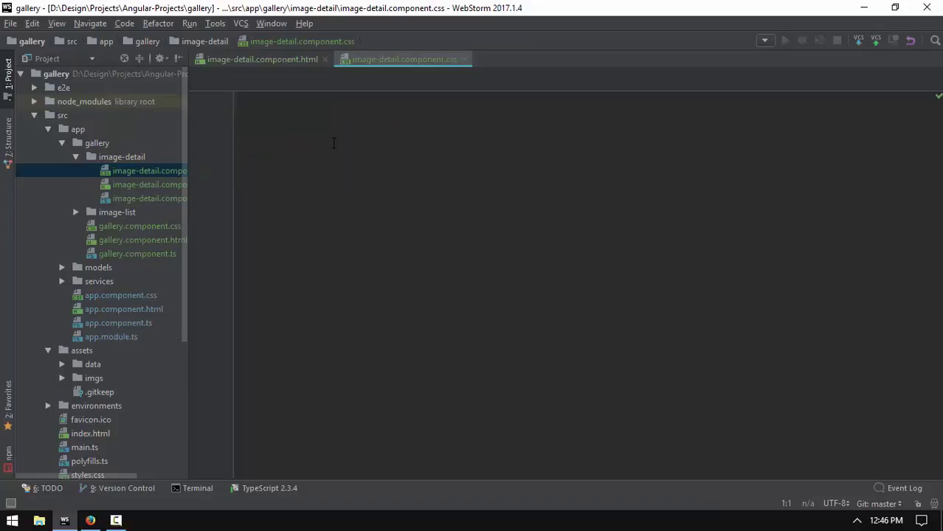
{"action": "type", "text": ".bigcon{"}
Write a .bigcon rule containing position: absolute
{"action": "key", "text": "Return"}
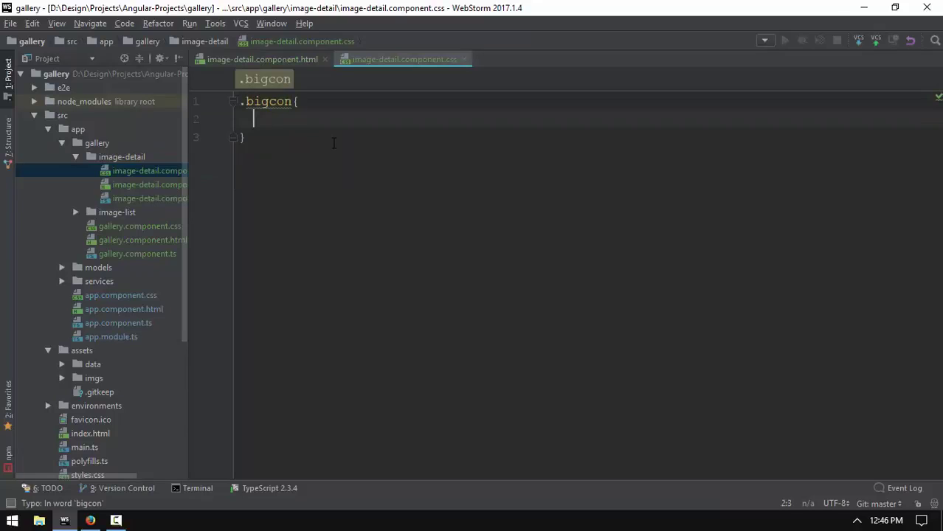
{"action": "type", "text": "positio"}
{"action": "key", "text": "Tab"}
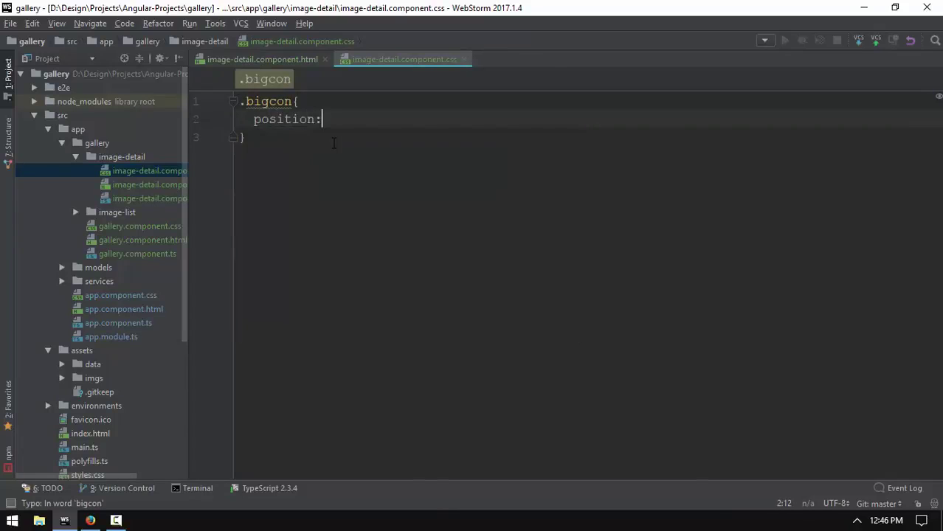
{"action": "type", "text": "f"}
{"action": "key", "text": "BackSpace"}
{"action": "type", "text": "absol"}
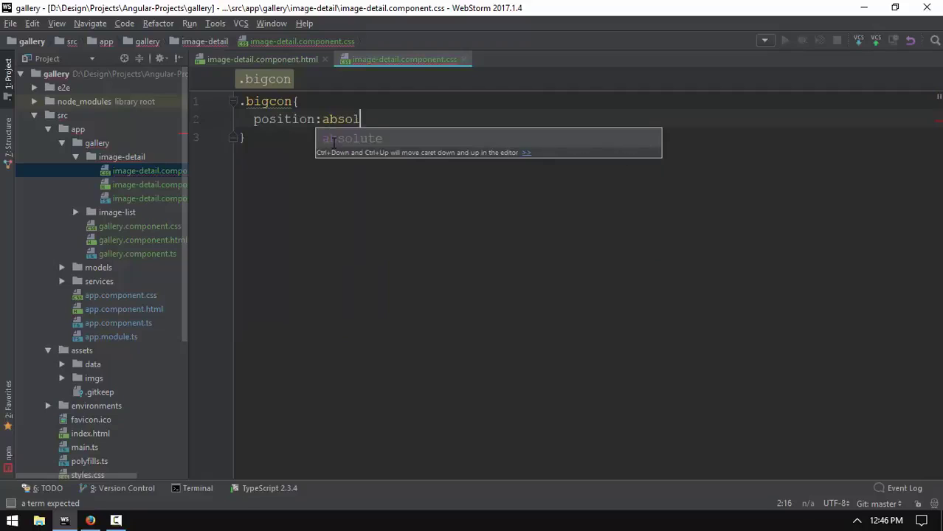
{"action": "key", "text": "Tab"}
{"action": "key", "text": "Return"}
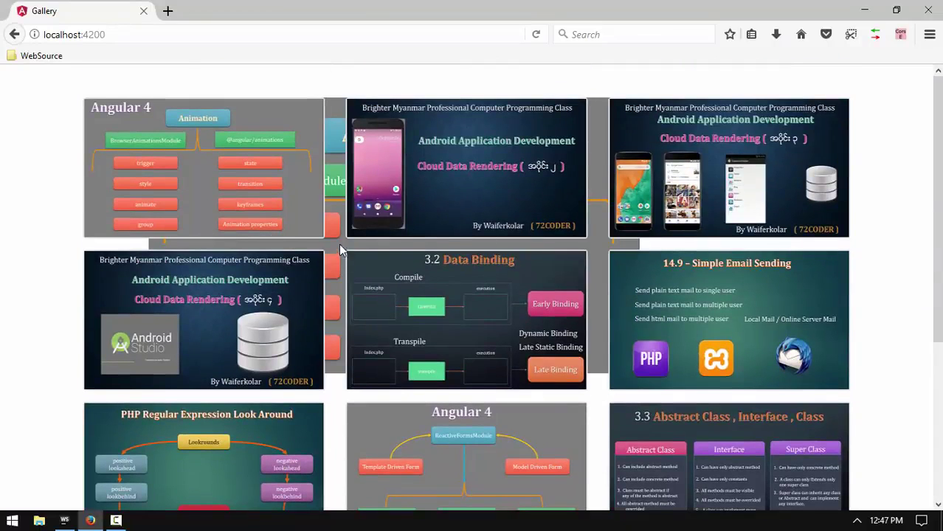
Zoom the gallery page in twice, then reset it to normal size
{"action": "key", "text": "ctrl+plus"}
{"action": "key", "text": "ctrl+plus"}
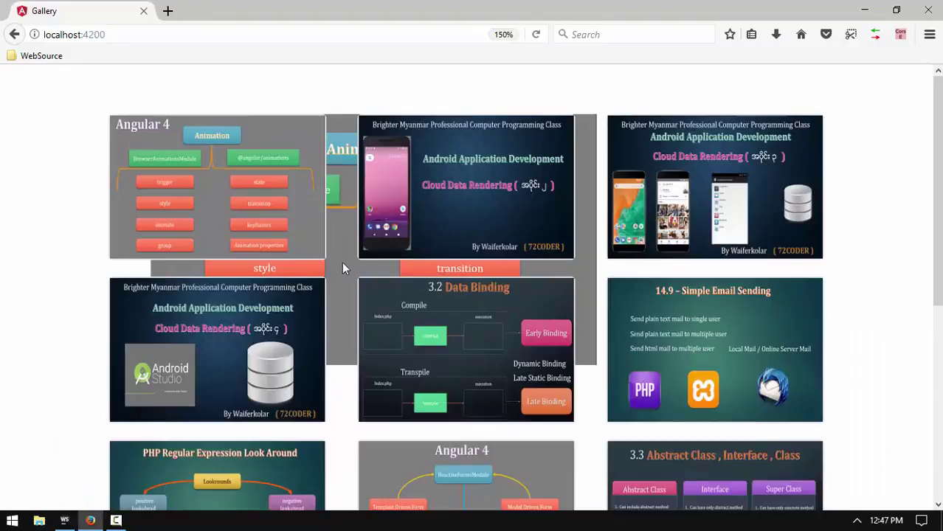
{"action": "key", "text": "ctrl+plus"}
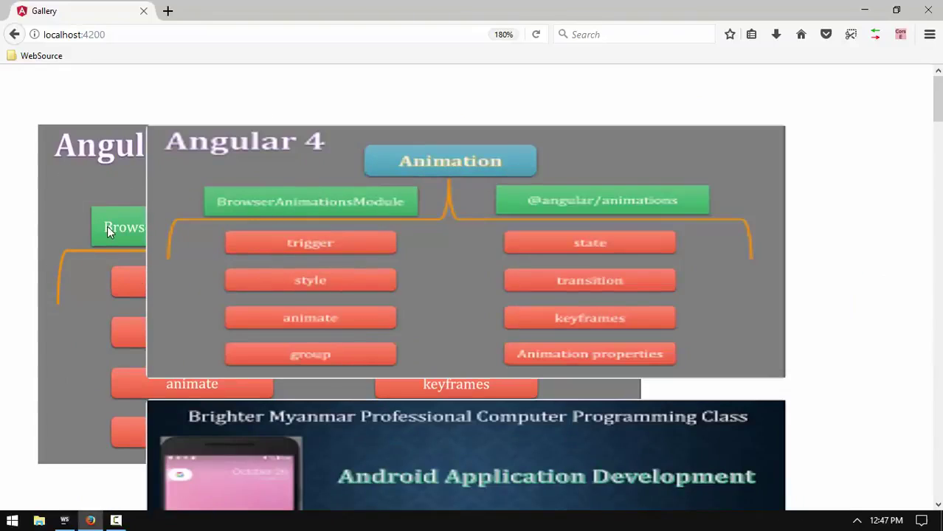
{"action": "key", "text": "ctrl+0"}
Start the z-index: 1000 declaration inside the .bigcon rule
{"action": "key", "text": "alt+Tab"}
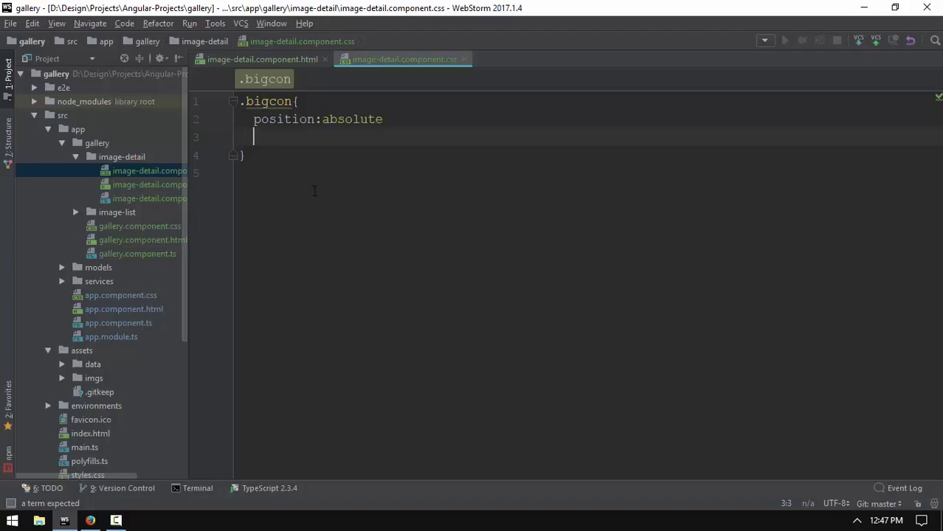
{"action": "type", "text": "z"}
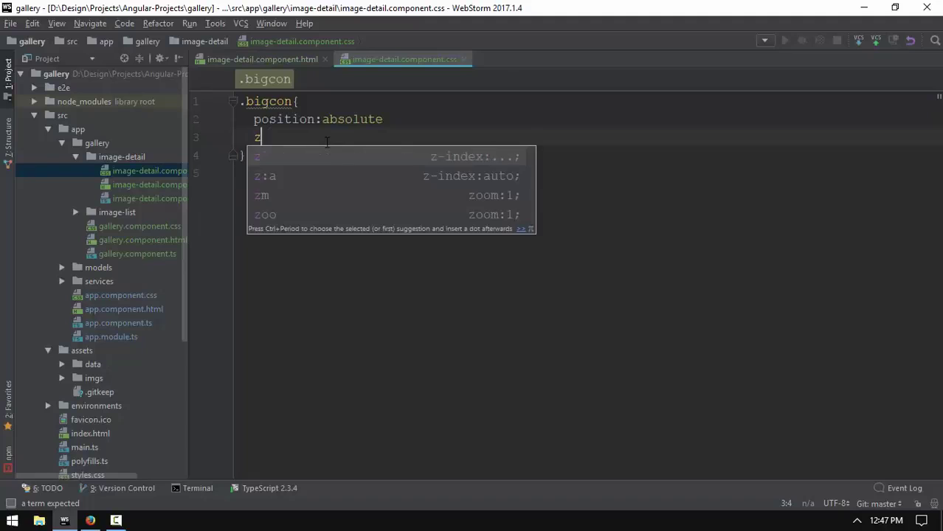
{"action": "type", "text": "-index"}
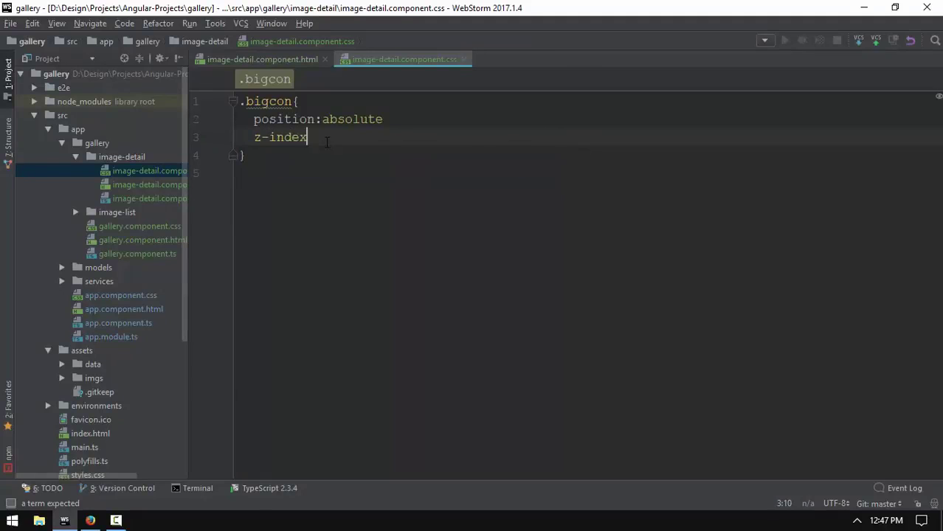
{"action": "type", "text": ":1000;"}
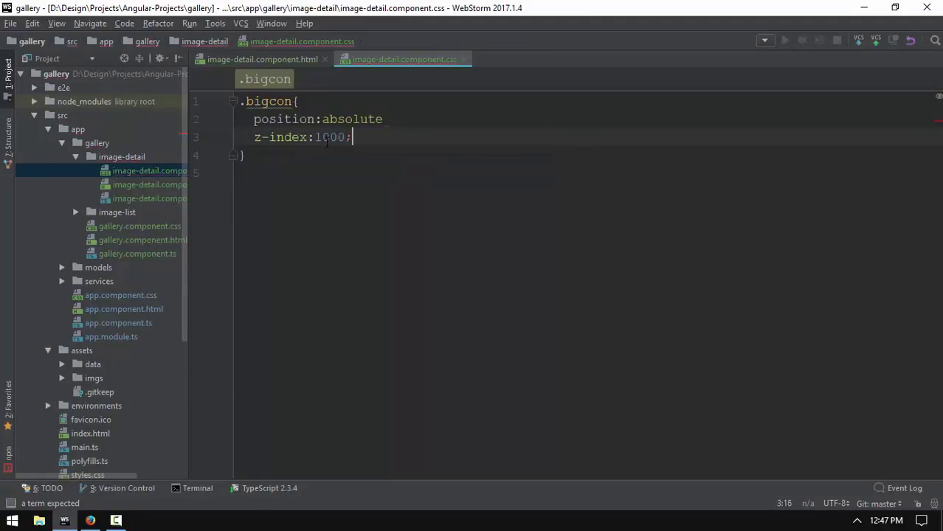
Add the missing semicolon after position: absolute and confirm the slide floats over the grid
{"action": "left_click", "coordinate": [402, 119]}
{"action": "type", "text": ";"}
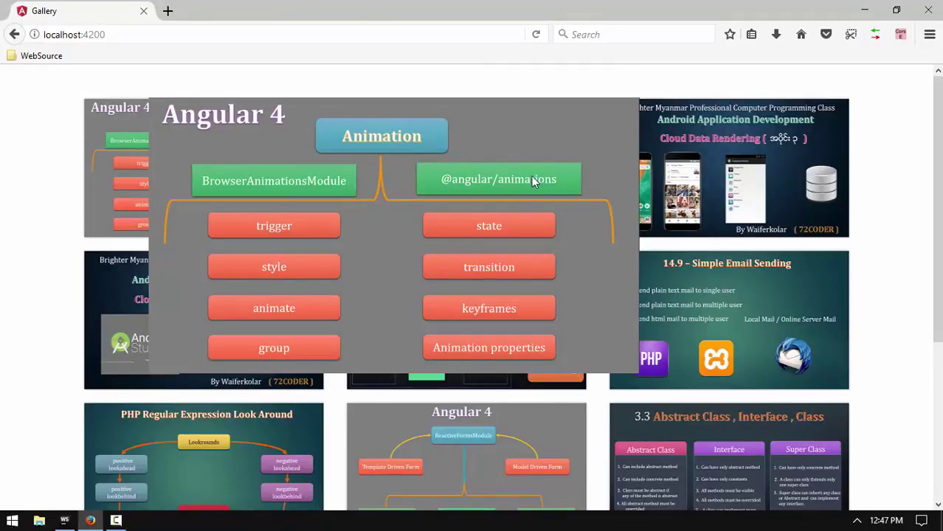
{"action": "key", "text": "alt+Tab"}
Change the detail column from col-md-8 to col-md-10 and reformat the template
{"action": "left_click", "coordinate": [262, 59]}
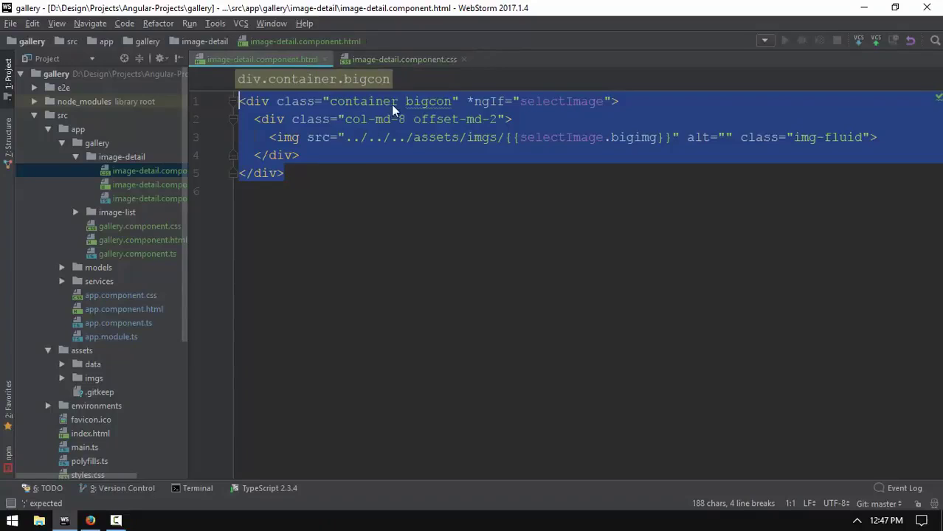
{"action": "left_click", "coordinate": [406, 119]}
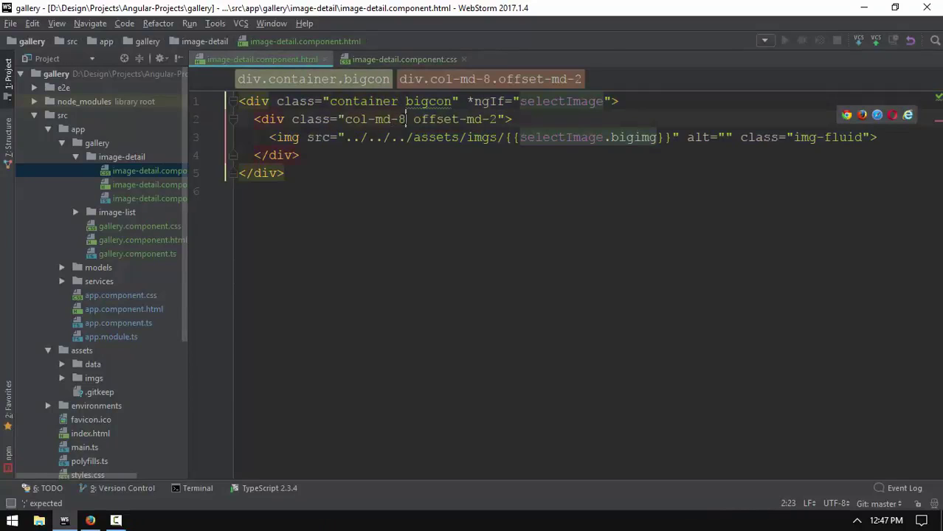
{"action": "key", "text": "BackSpace"}
{"action": "type", "text": "10"}
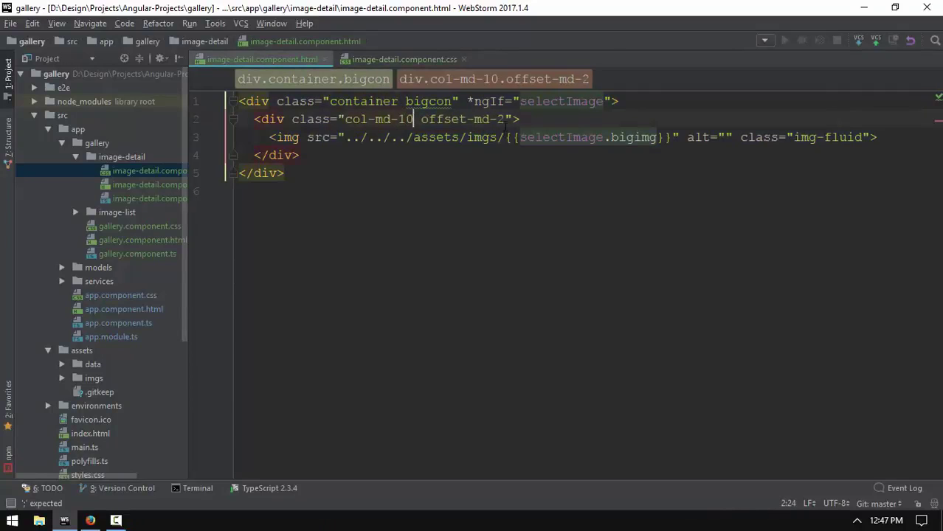
{"action": "left_click", "coordinate": [503, 119]}
{"action": "key", "text": "BackSpace"}
{"action": "type", "text": "1"}
{"action": "key", "text": "ctrl+alt+l"}
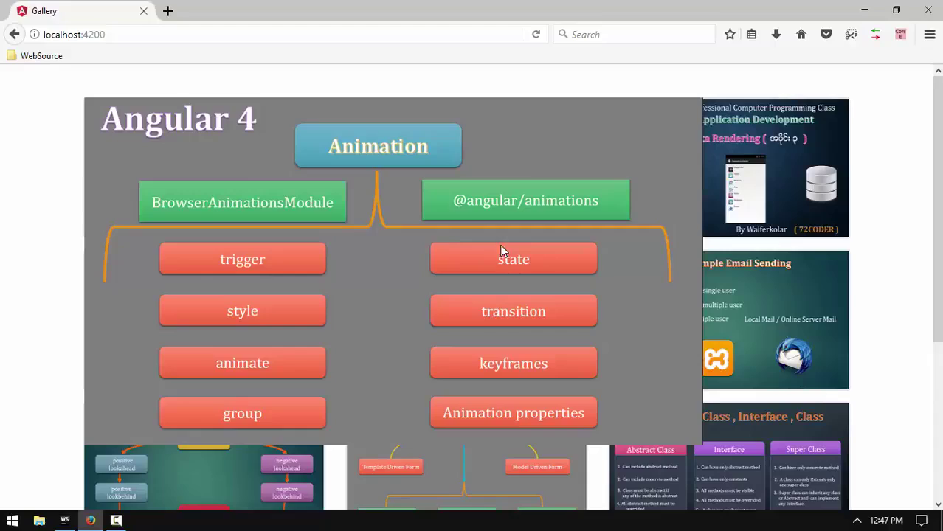
Change the .bigcon position from absolute to fixed and reload the gallery in Firefox
{"action": "key", "text": "alt+Tab"}
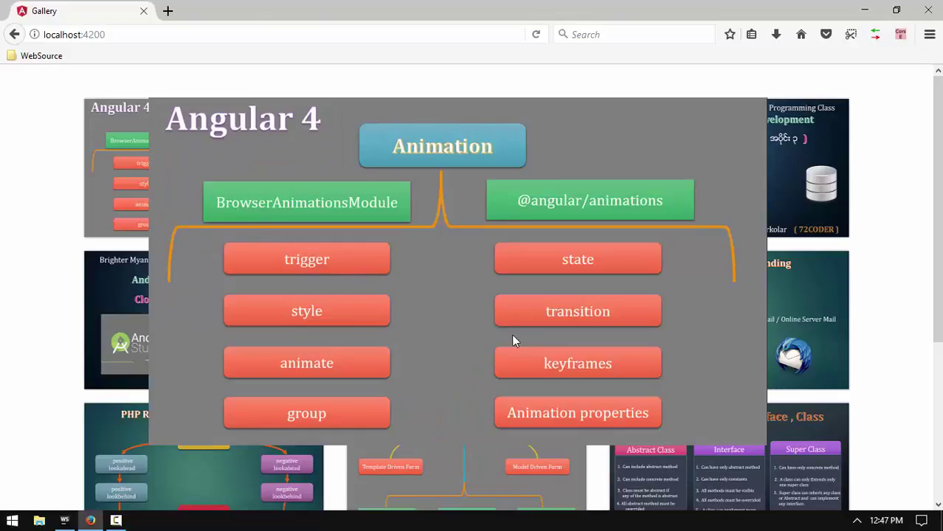
{"action": "scroll", "coordinate": [505, 223], "scroll_direction": "down", "scroll_amount": 3}
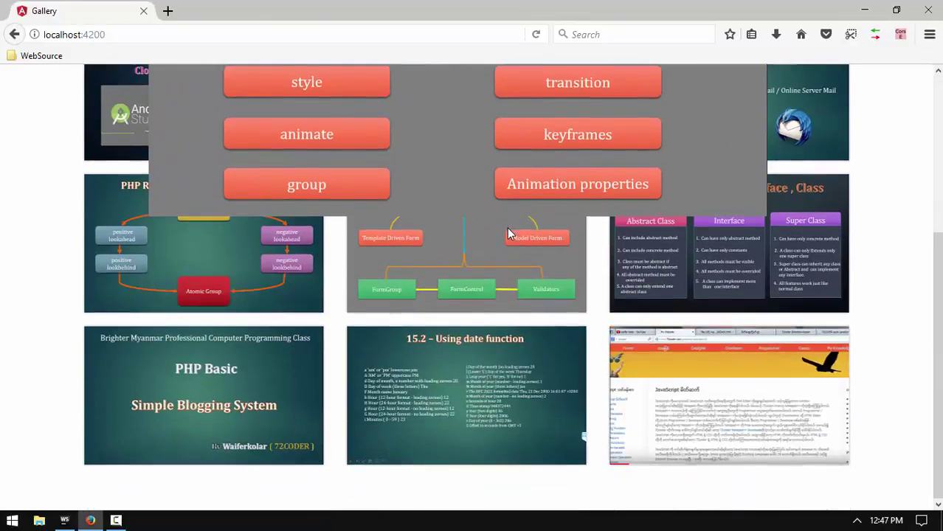
{"action": "scroll", "coordinate": [507, 228], "scroll_direction": "up", "scroll_amount": 3}
{"action": "scroll", "coordinate": [505, 228], "scroll_direction": "down", "scroll_amount": 1}
{"action": "scroll", "coordinate": [506, 228], "scroll_direction": "down", "scroll_amount": 1}
{"action": "scroll", "coordinate": [505, 228], "scroll_direction": "down", "scroll_amount": 2}
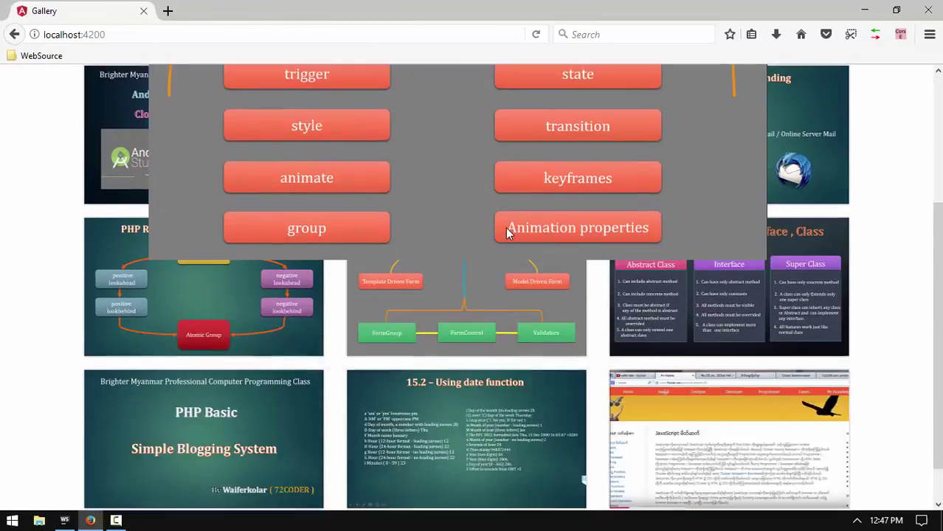
{"action": "scroll", "coordinate": [506, 227], "scroll_direction": "up", "scroll_amount": 3}
{"action": "key", "text": "alt+Tab"}
{"action": "left_click", "coordinate": [404, 59]}
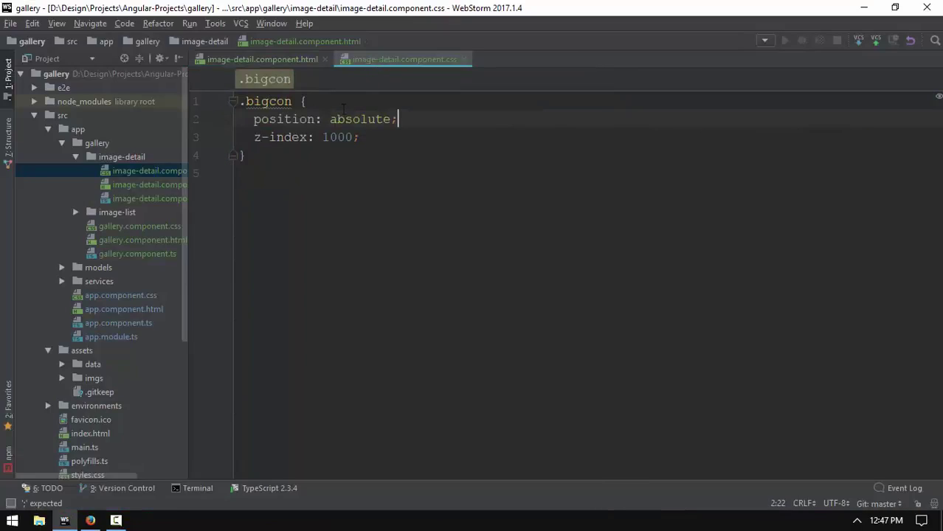
{"action": "double_click", "coordinate": [353, 119]}
{"action": "type", "text": "fix"}
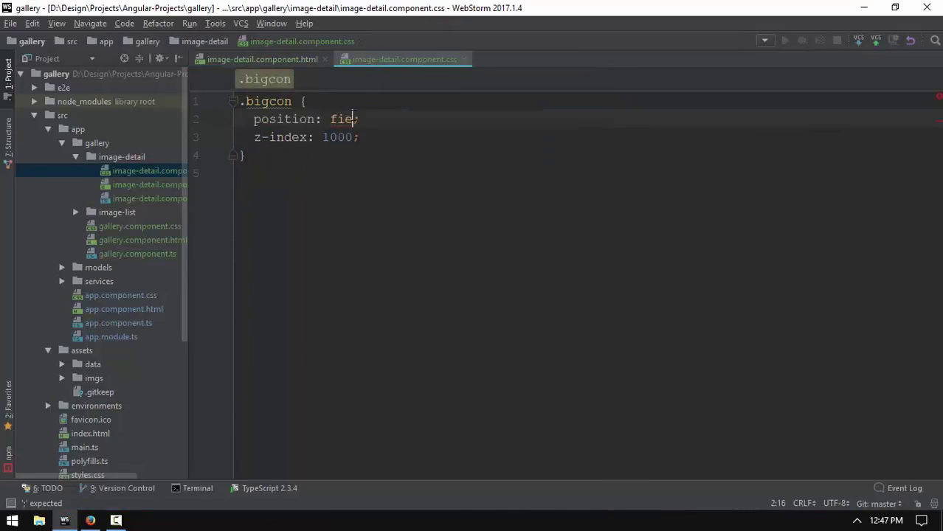
{"action": "type", "text": "ed"}
{"action": "key", "text": "ctrl+alt+l"}
{"action": "key", "text": "alt+Tab"}
{"action": "key", "text": "F5"}
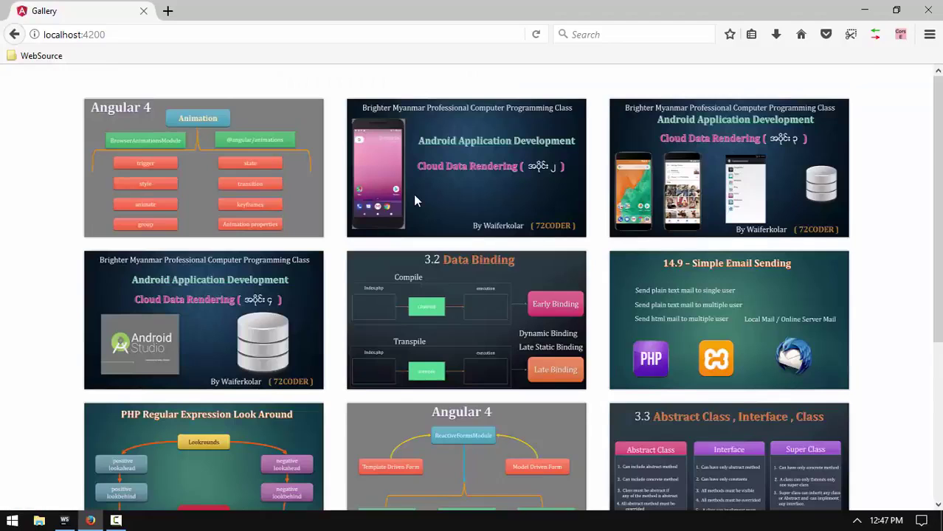
{"action": "scroll", "coordinate": [414, 194], "scroll_direction": "down", "scroll_amount": 4}
Show the Angular 4, Abstract Class, 15.2 date function and Cloud Data Rendering slides in the overlay
{"action": "left_click", "coordinate": [456, 231]}
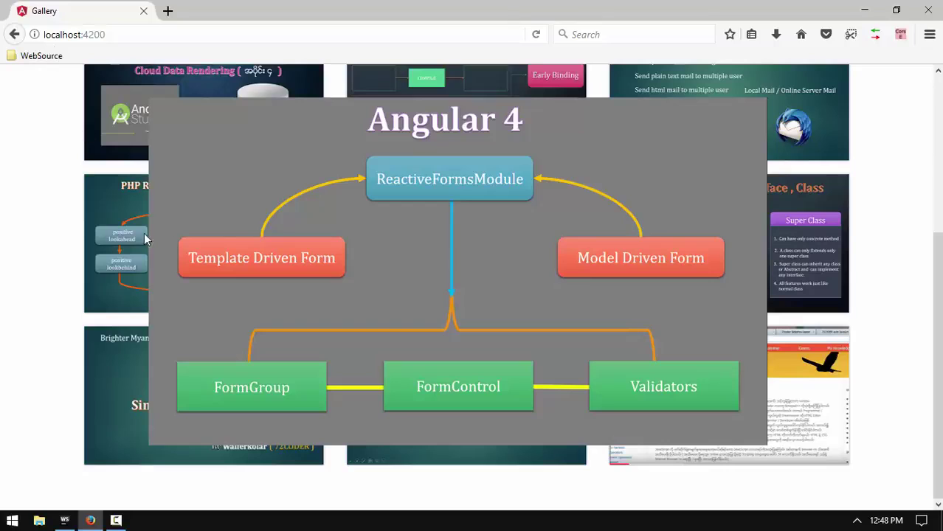
{"action": "left_click", "coordinate": [815, 261]}
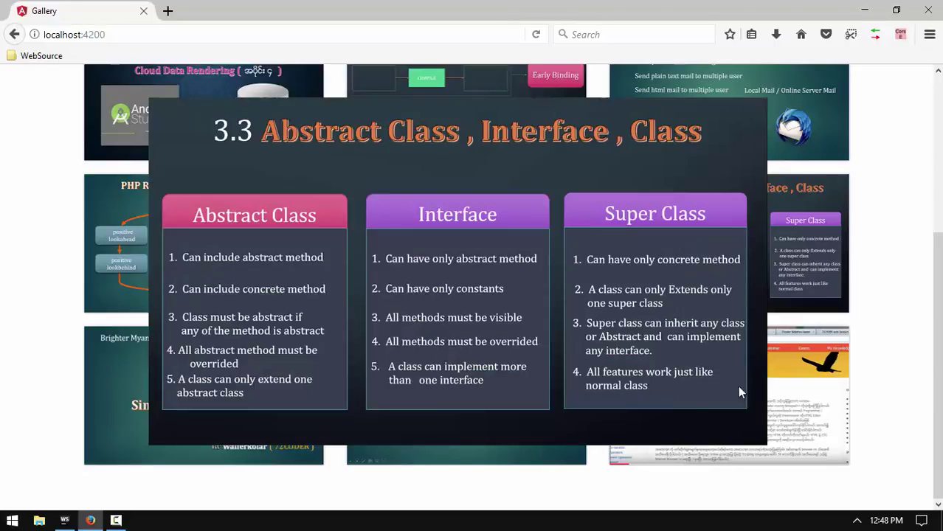
{"action": "left_click", "coordinate": [813, 421]}
{"action": "left_click", "coordinate": [463, 434]}
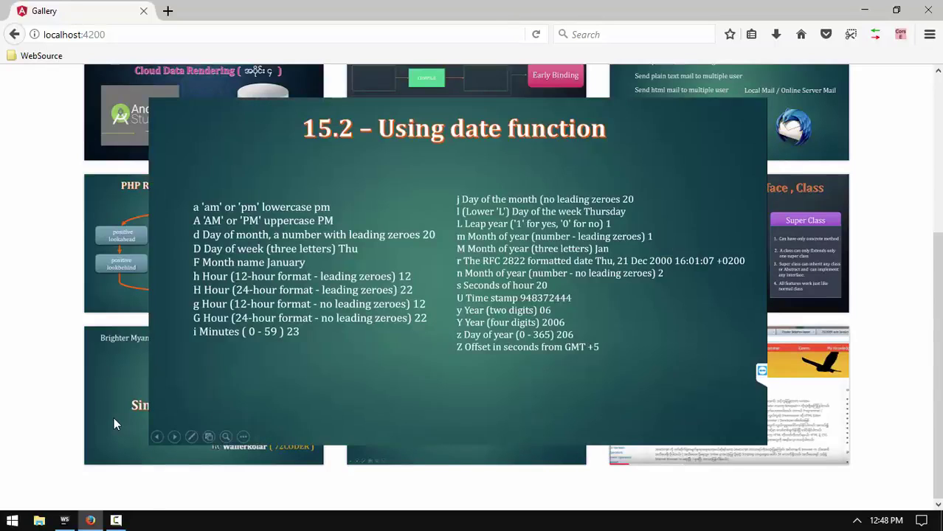
{"action": "scroll", "coordinate": [345, 395], "scroll_direction": "up", "scroll_amount": 3}
{"action": "left_click", "coordinate": [843, 175]}
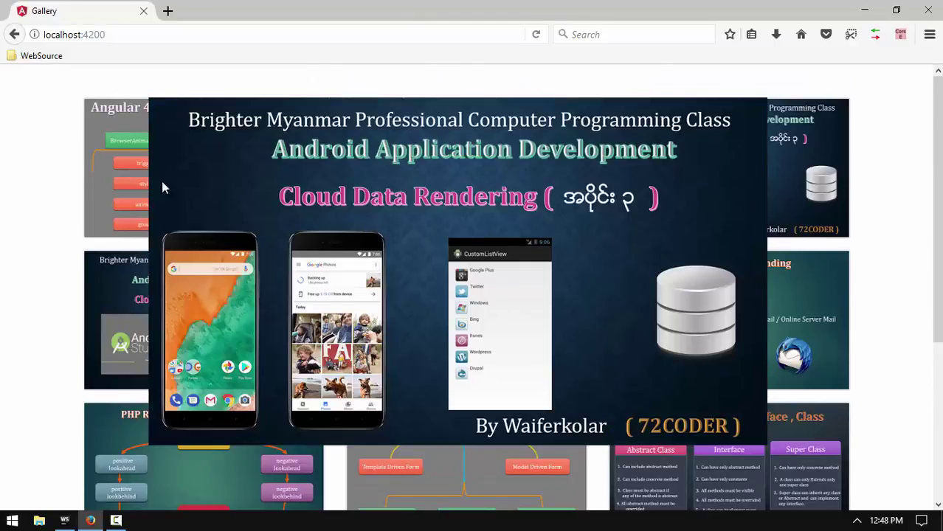
{"action": "scroll", "coordinate": [150, 176], "scroll_direction": "down", "scroll_amount": 3}
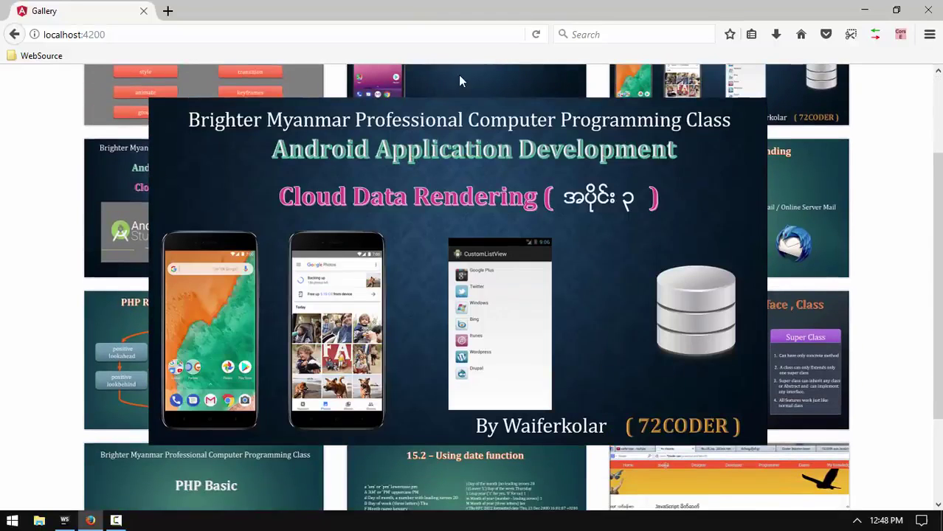
Show the Cloud Data Rendering, 15.2, 14.9 Email and Abstract Class slides, then reopen the template
{"action": "left_click", "coordinate": [471, 76]}
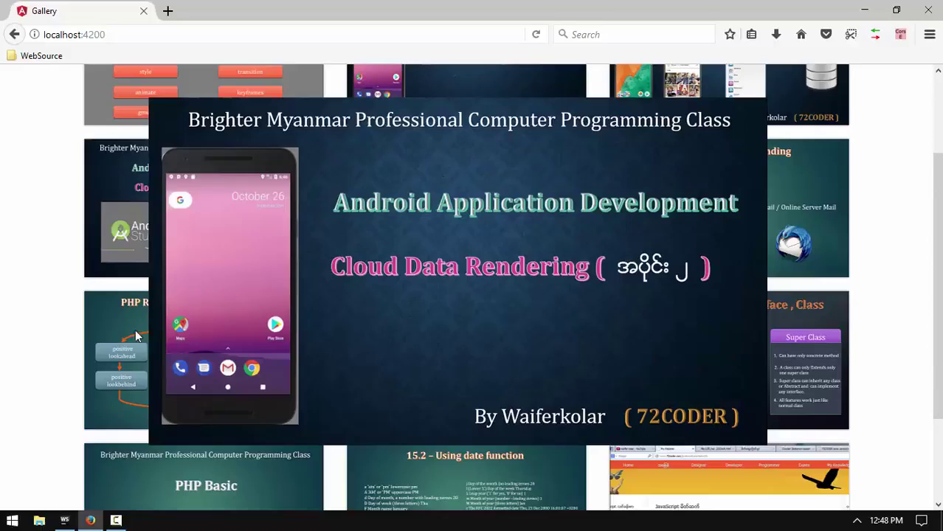
{"action": "left_click", "coordinate": [476, 483]}
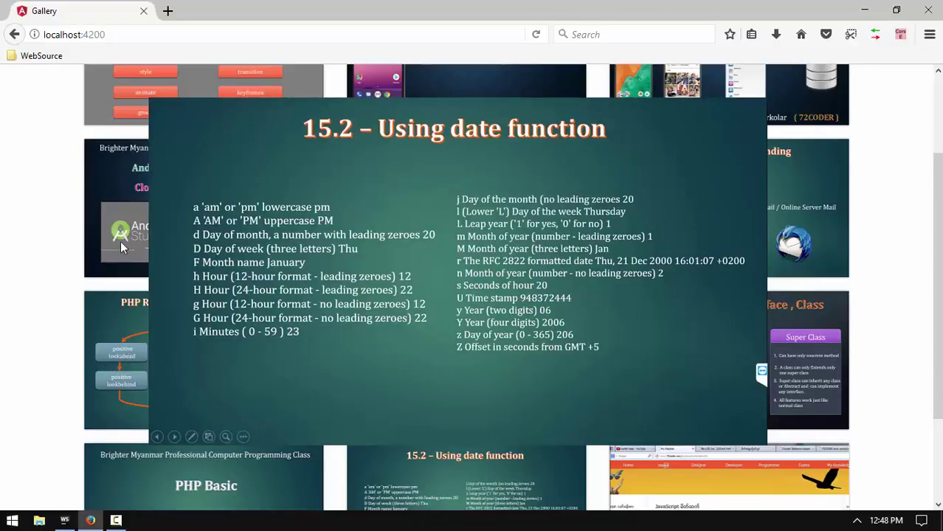
{"action": "left_click", "coordinate": [784, 265]}
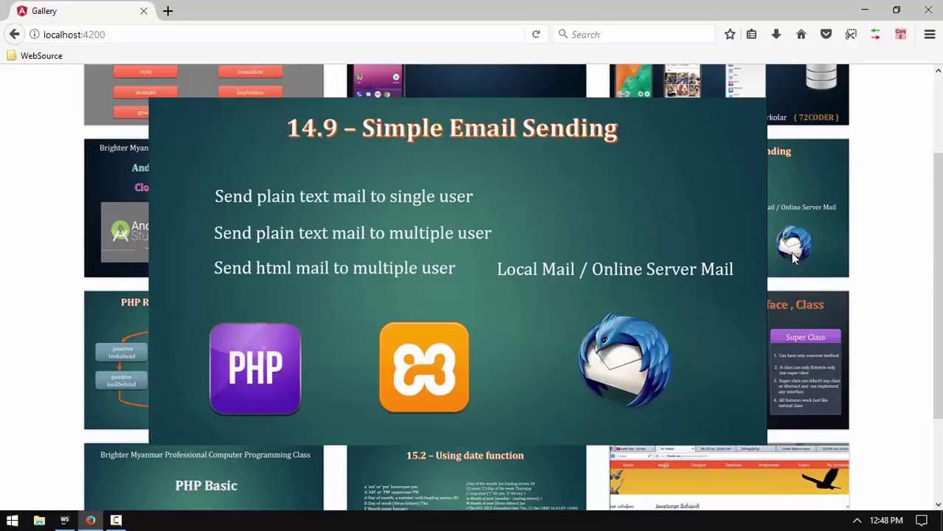
{"action": "left_click", "coordinate": [823, 373]}
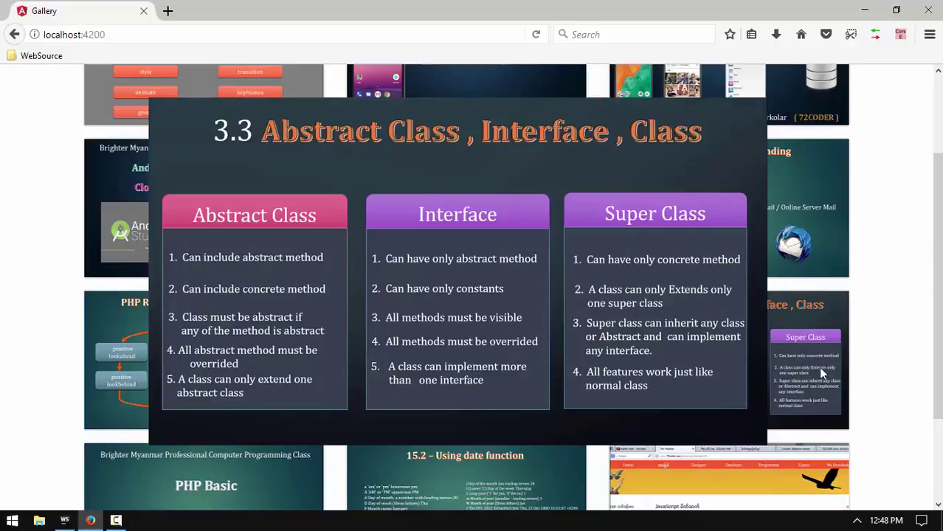
{"action": "left_click", "coordinate": [64, 520]}
{"action": "left_click", "coordinate": [314, 59]}
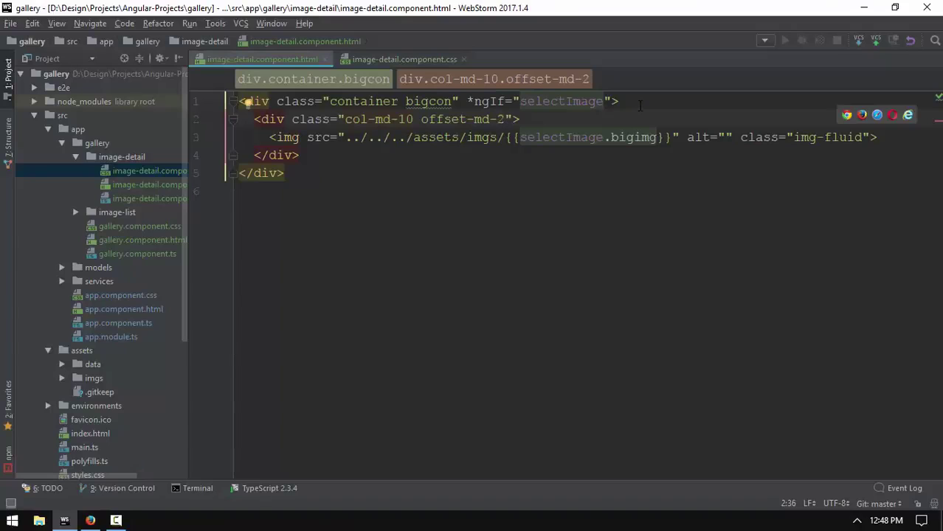
Insert a btn-danger-btn-sm button labelled X on a new line above the image
{"action": "left_click", "coordinate": [641, 103]}
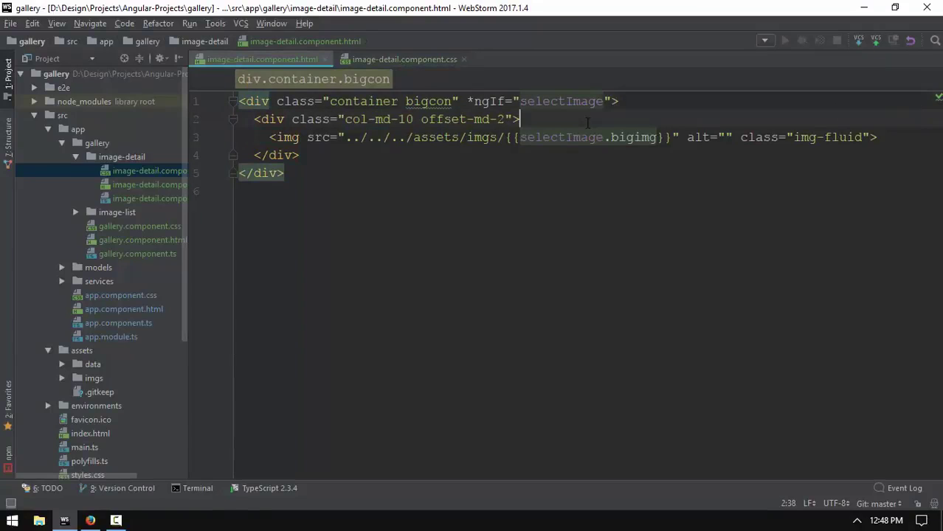
{"action": "left_click", "coordinate": [587, 120]}
{"action": "key", "text": "Return"}
{"action": "type", "text": "ton"}
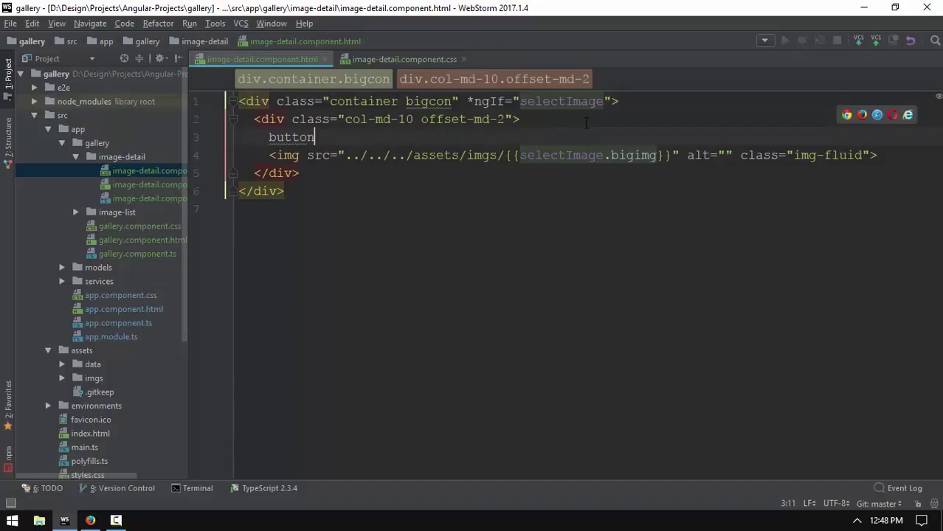
{"action": "type", "text": ".btn.btn-"}
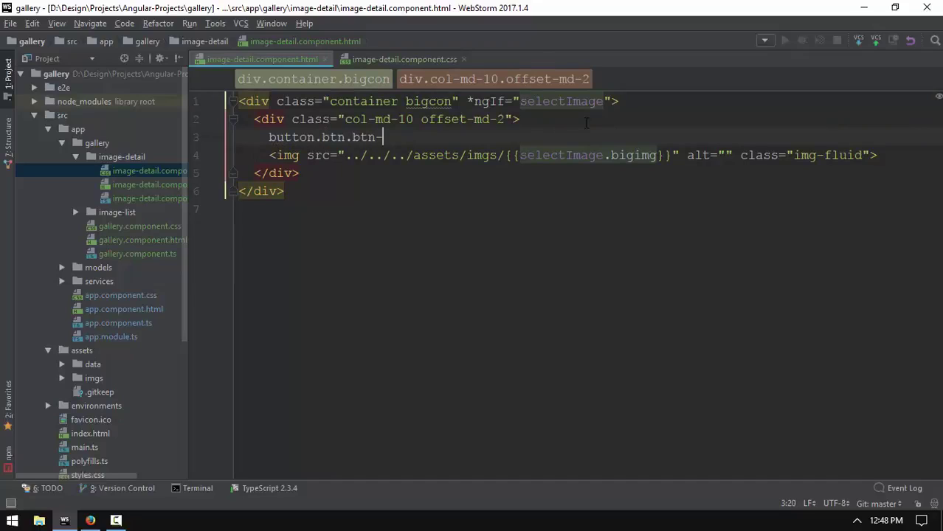
{"action": "type", "text": "danger-btn"}
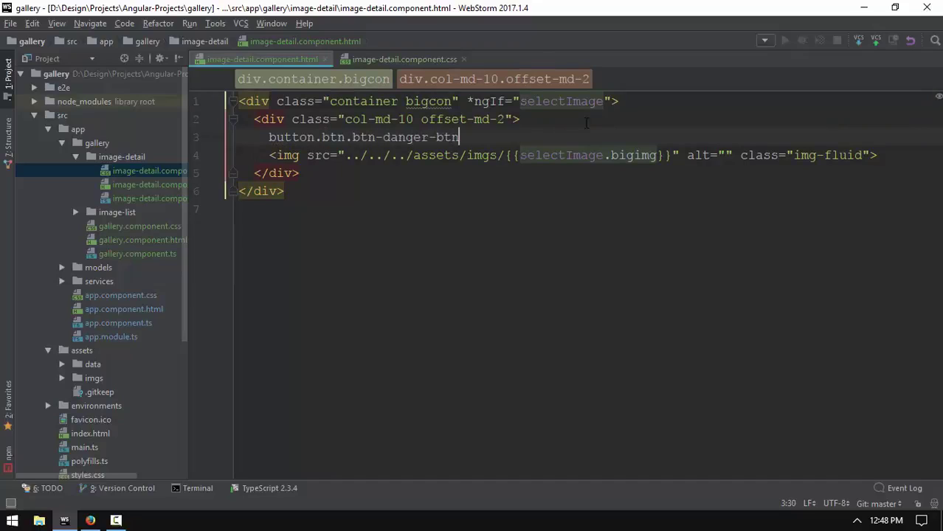
{"action": "type", "text": "-sm"}
{"action": "key", "text": "Tab"}
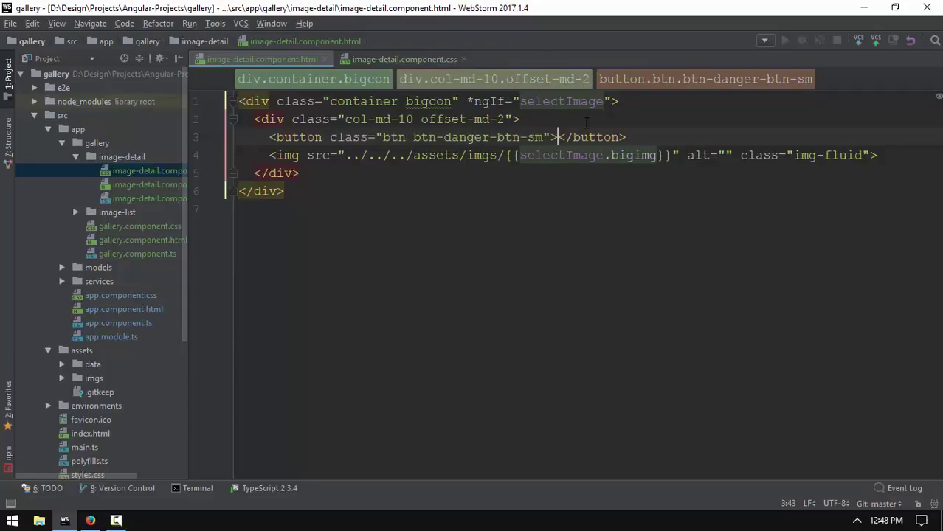
{"action": "type", "text": "X"}
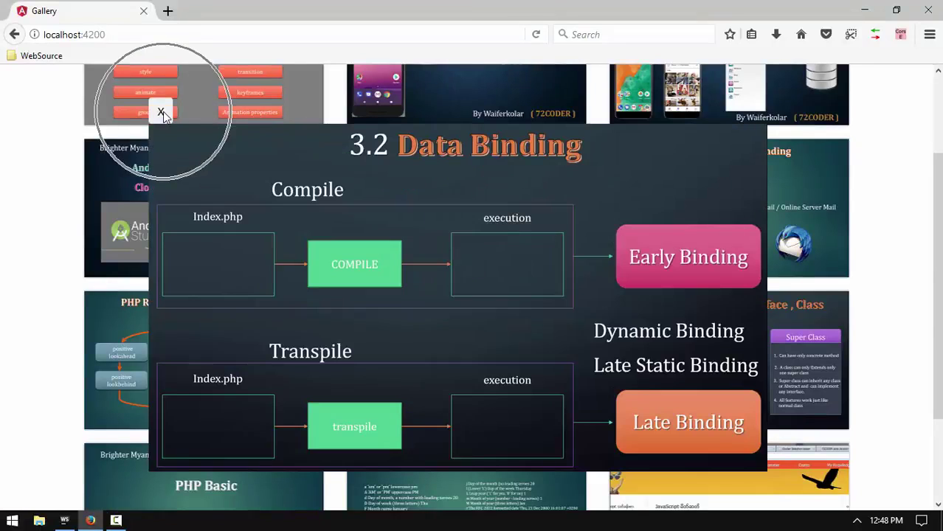
Fix the misspelled class in the X button's class attribute
{"action": "key", "text": "alt+Tab"}
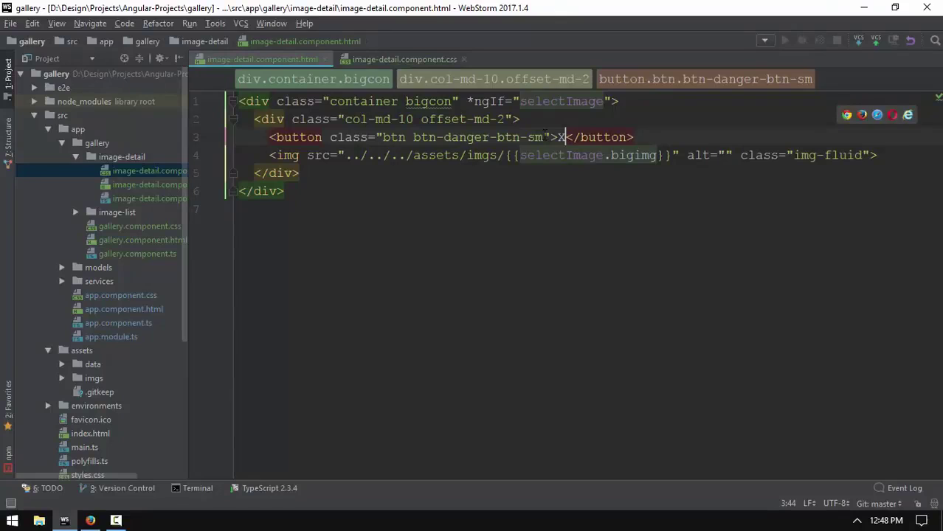
{"action": "type", "text": "foat"}
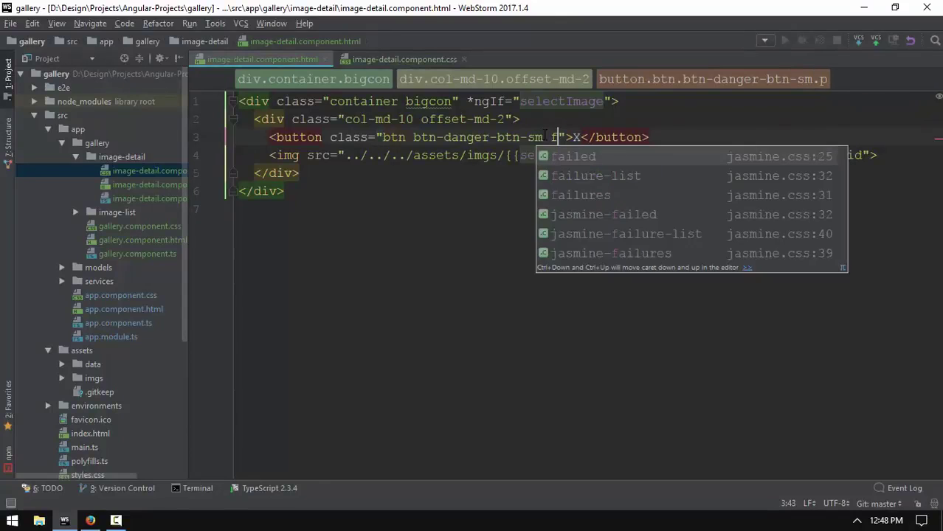
{"action": "type", "text": "-right"}
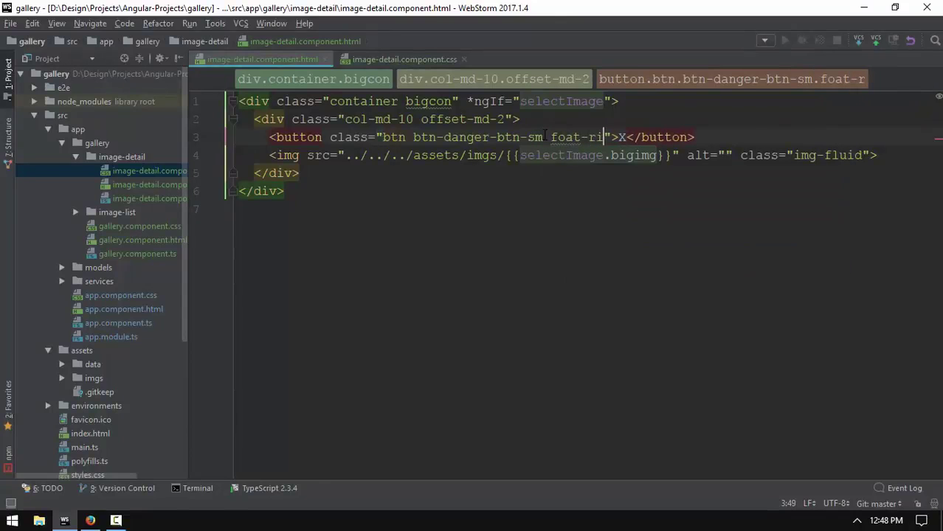
{"action": "left_click", "coordinate": [556, 136]}
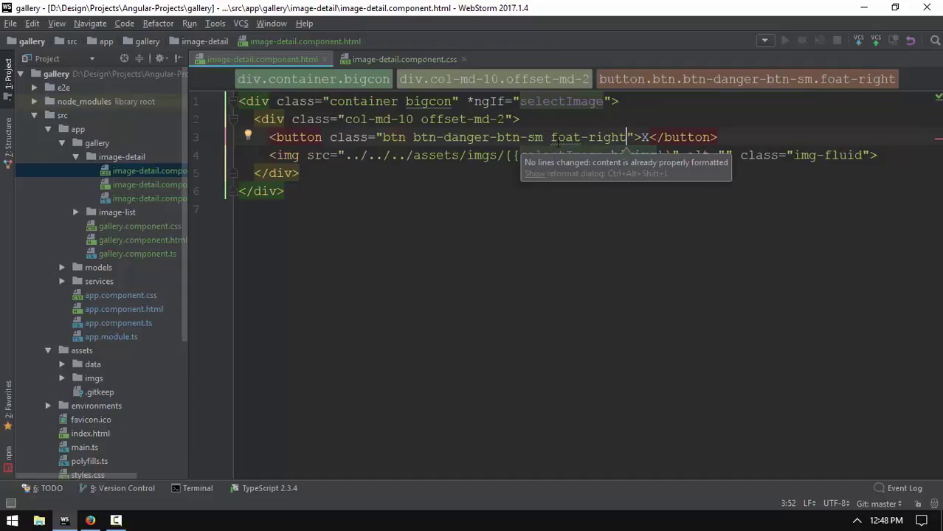
{"action": "type", "text": "l"}
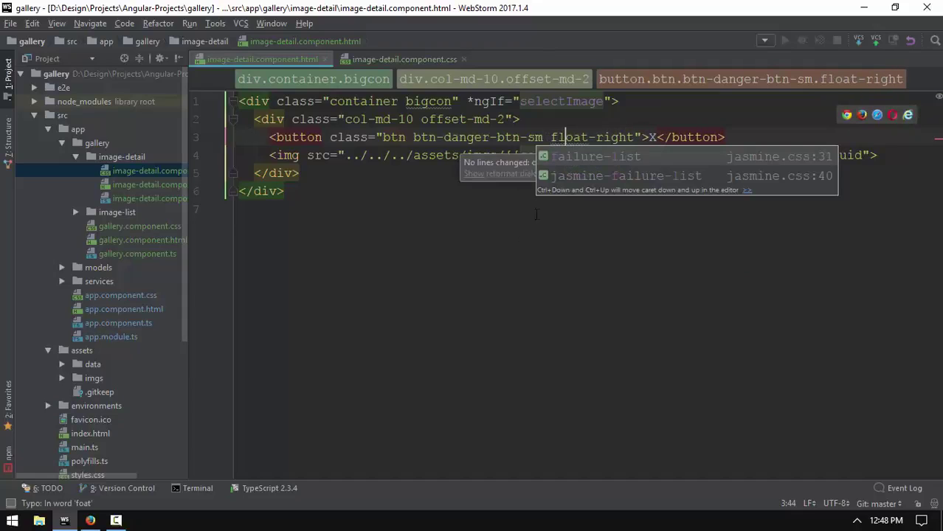
{"action": "left_click", "coordinate": [550, 235]}
Try closing the enlarged Angular 4 Animation image in Firefox, then edit the button's classes
{"action": "key", "text": "alt+Tab"}
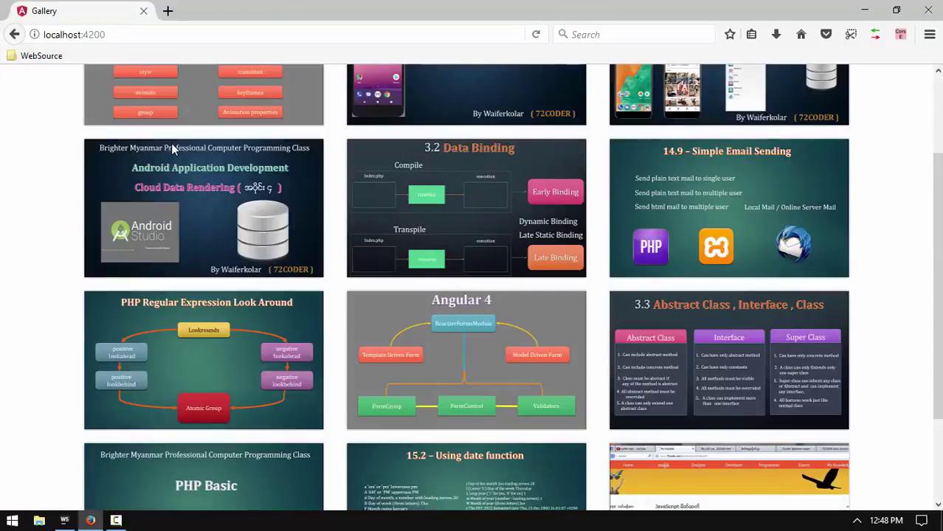
{"action": "left_click", "coordinate": [207, 111]}
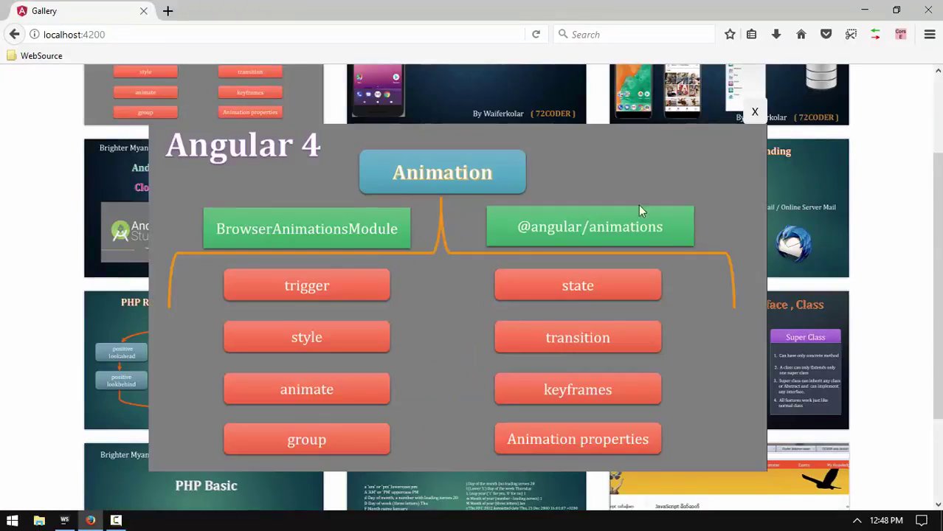
{"action": "left_click", "coordinate": [756, 113]}
{"action": "key", "text": "alt+Tab"}
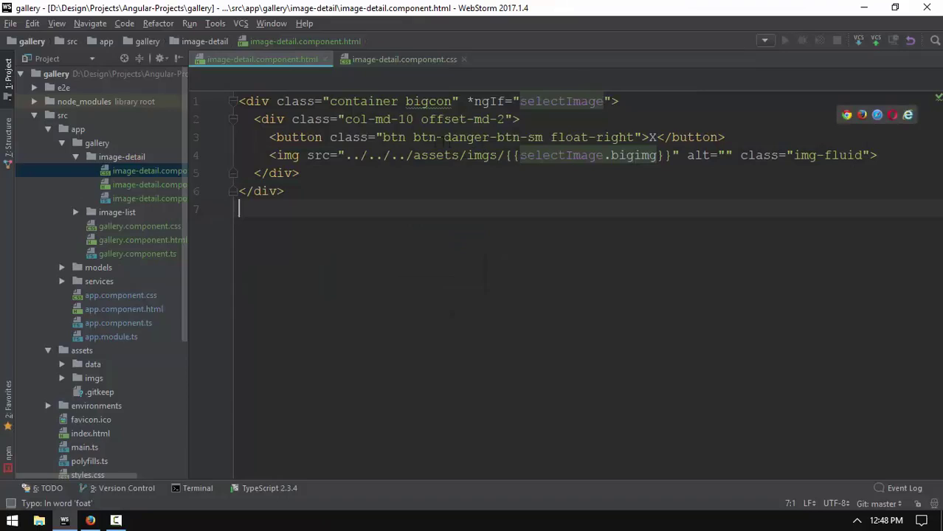
{"action": "left_click", "coordinate": [497, 136]}
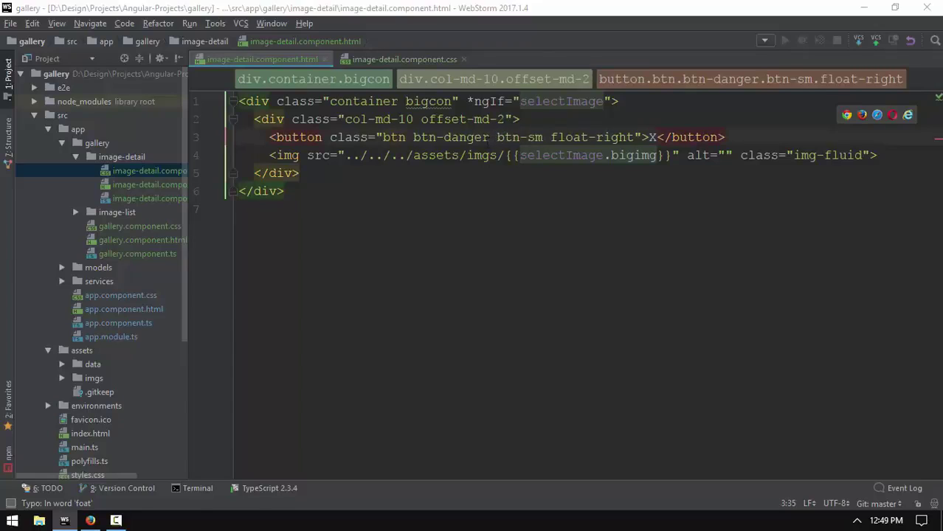
Reload the gallery, check the red X on the enlarged Angular 4 image, then return to the template
{"action": "key", "text": "alt+Tab"}
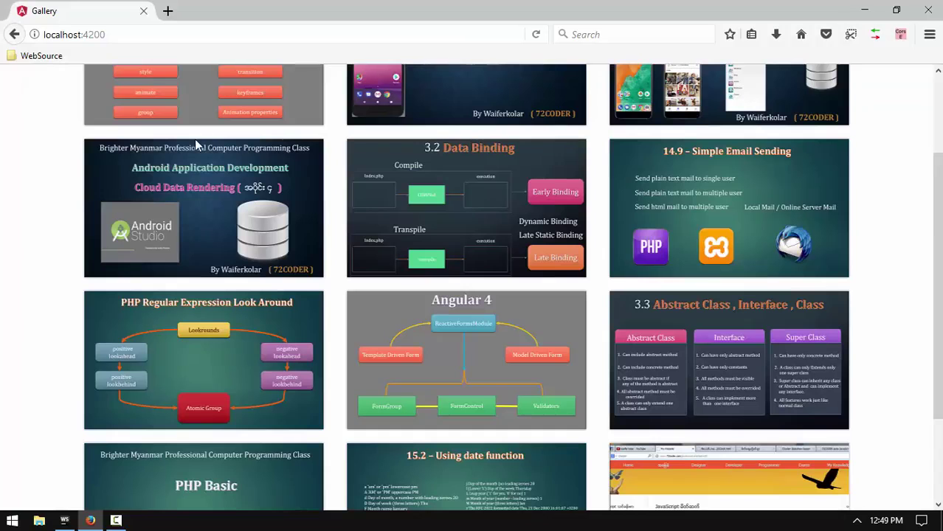
{"action": "left_click", "coordinate": [199, 146]}
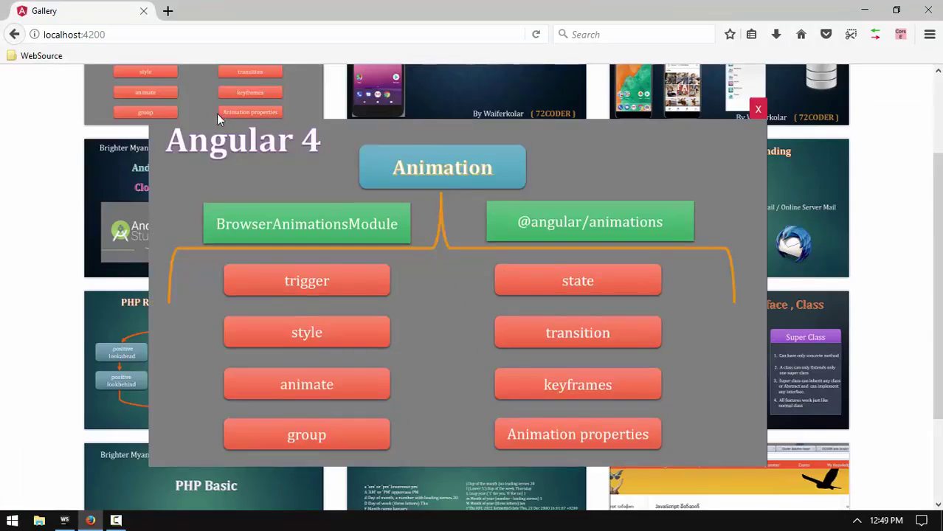
{"action": "left_click", "coordinate": [759, 111]}
{"action": "key", "text": "alt+Tab"}
{"action": "left_click", "coordinate": [496, 138]}
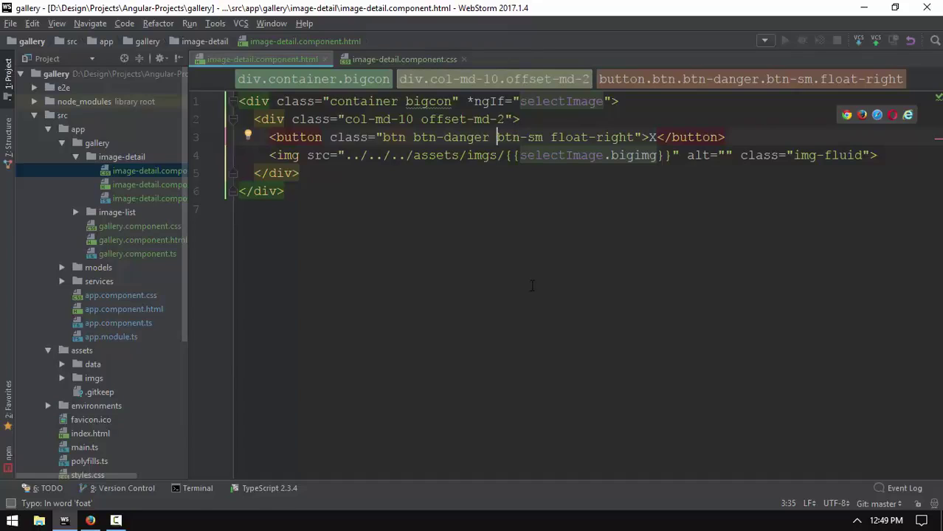
Remove btn-sm from the overlay button's classes and change its label from X to Close
{"action": "key", "text": "alt+Tab"}
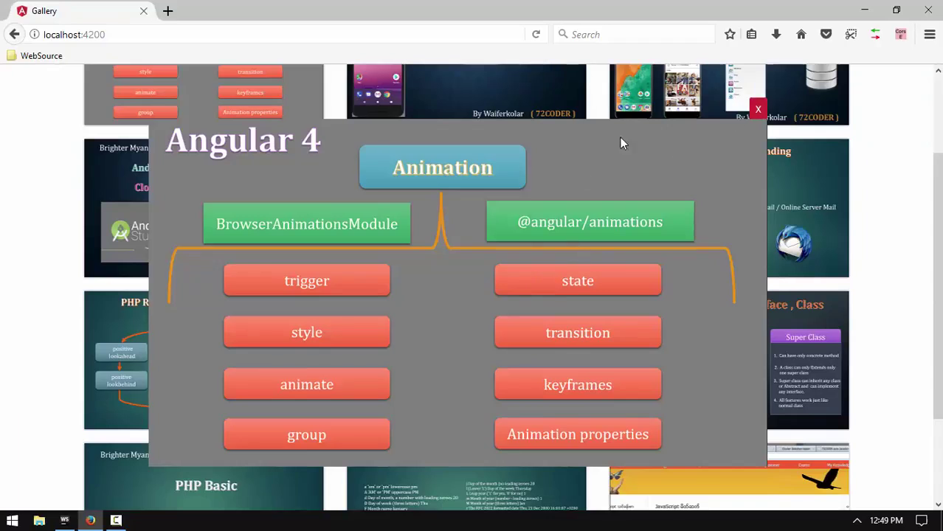
{"action": "key", "text": "alt+Tab"}
{"action": "left_click_drag", "start_coordinate": [551, 137], "coordinate": [496, 138]}
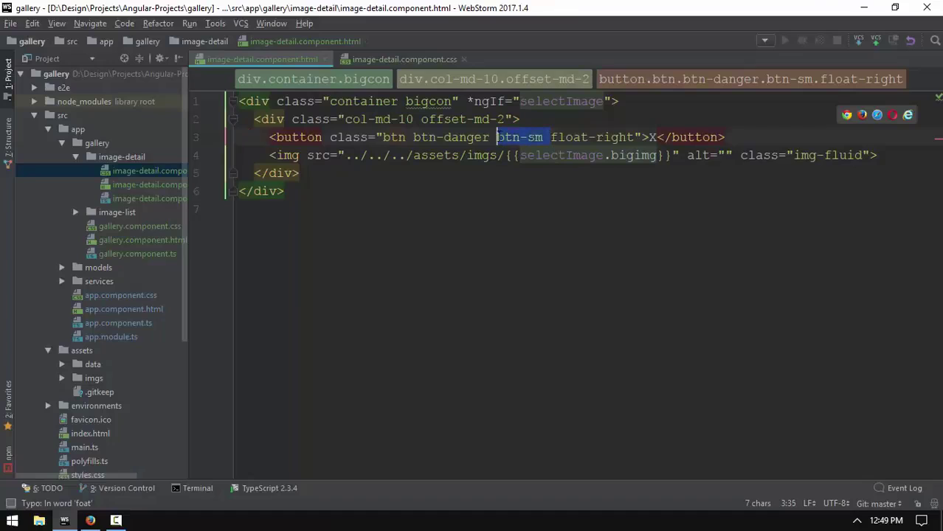
{"action": "key", "text": "BackSpace"}
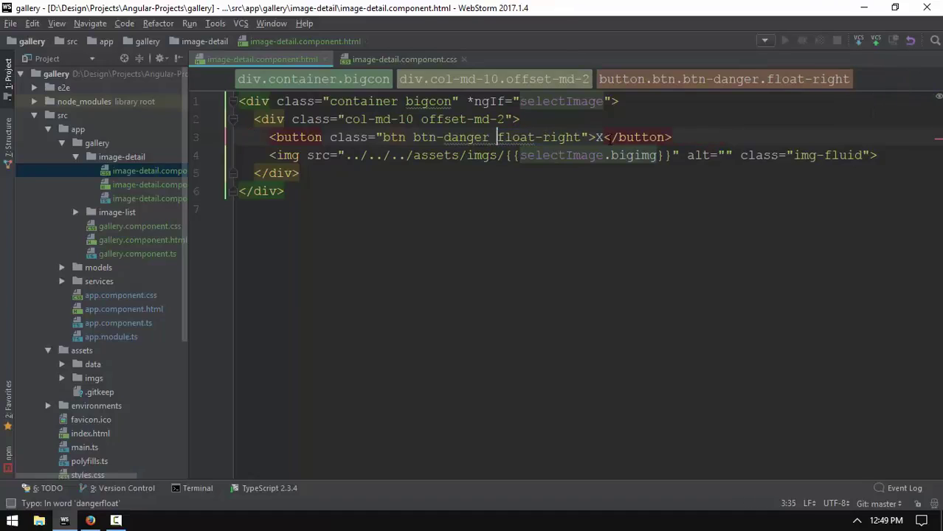
{"action": "key", "text": "BackSpace"}
{"action": "type", "text": "Close"}
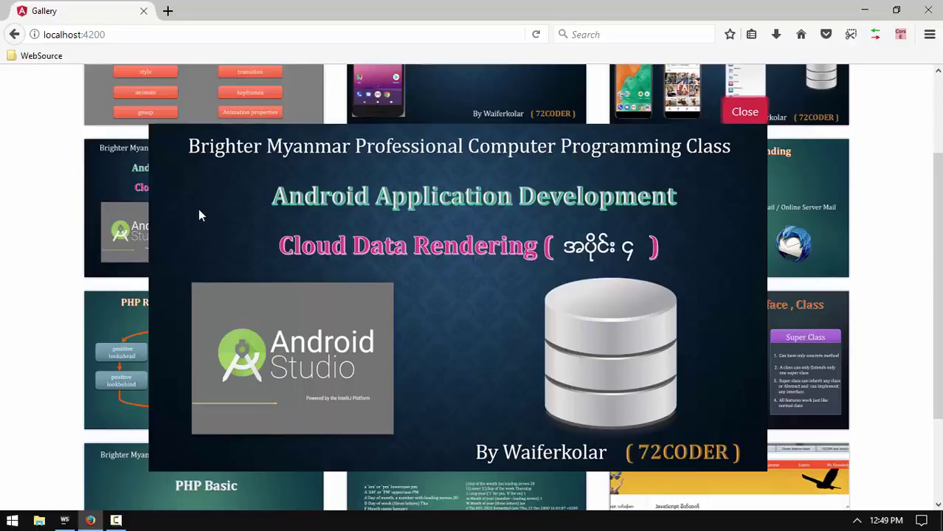
{"action": "key", "text": "alt"}
{"action": "key", "text": "alt"}
Open image-detail.component.ts from the Project tree, glance at the CSS, and return to the HTML template
{"action": "key", "text": "alt+Tab"}
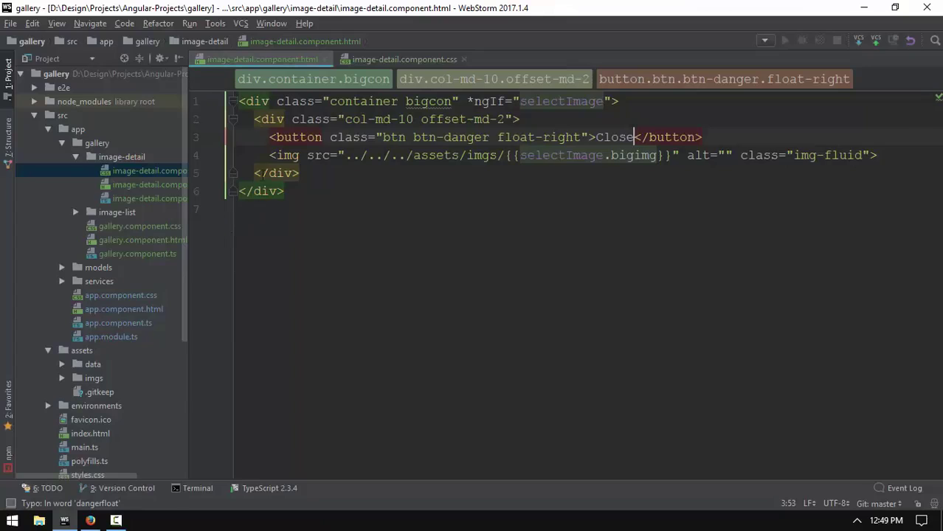
{"action": "left_click", "coordinate": [404, 59]}
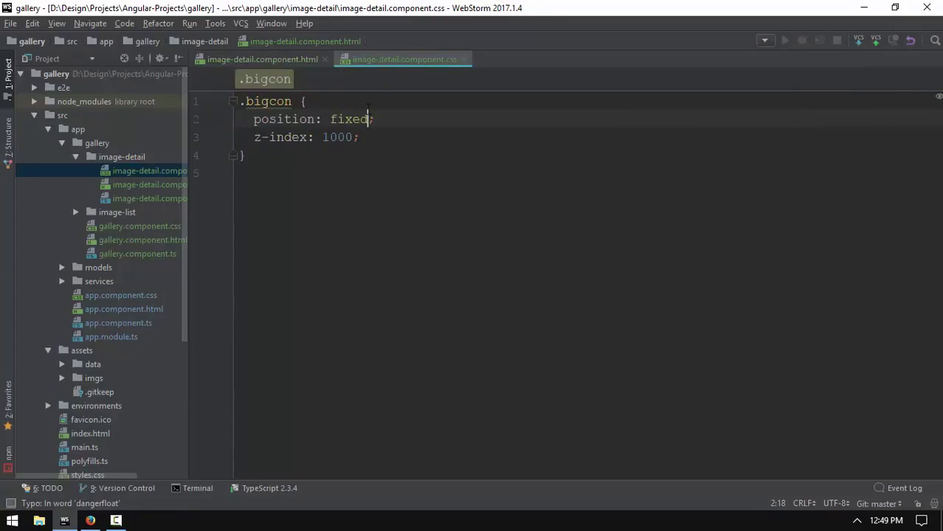
{"action": "double_click", "coordinate": [157, 198]}
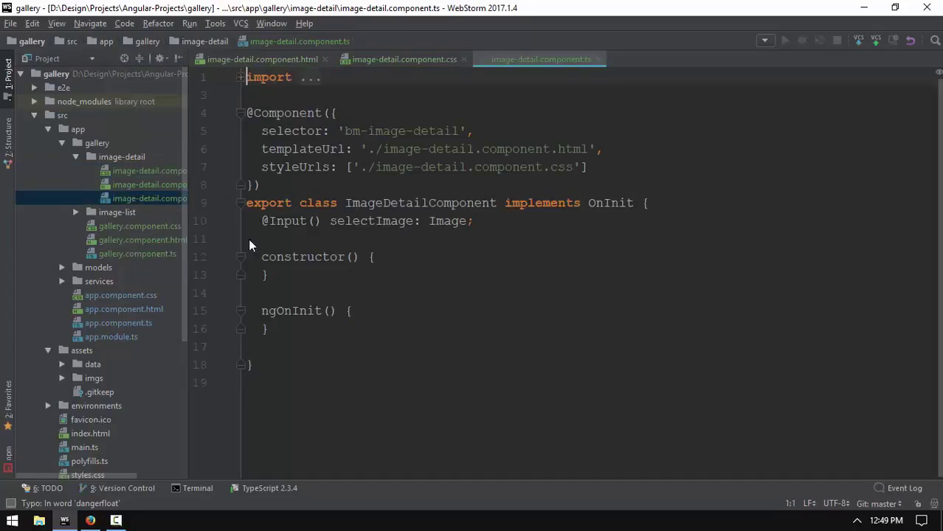
{"action": "left_click", "coordinate": [403, 59]}
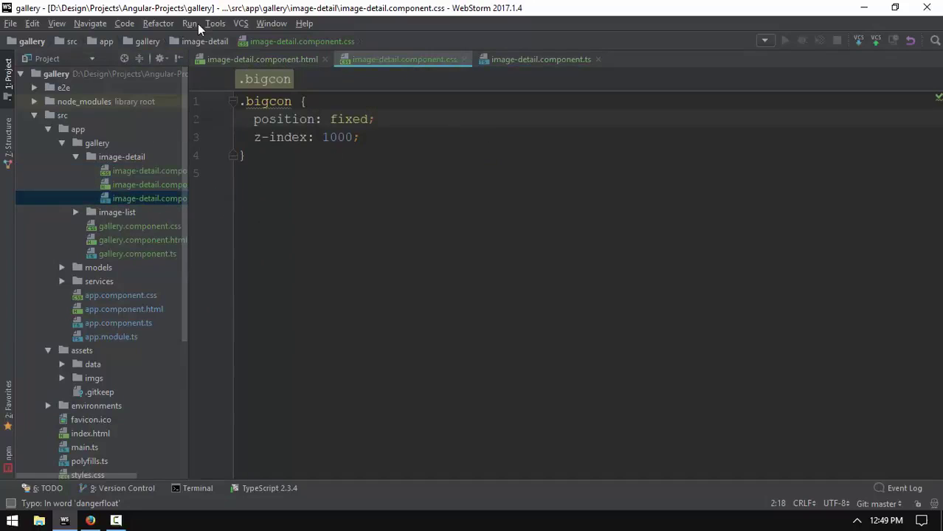
{"action": "left_click", "coordinate": [262, 59]}
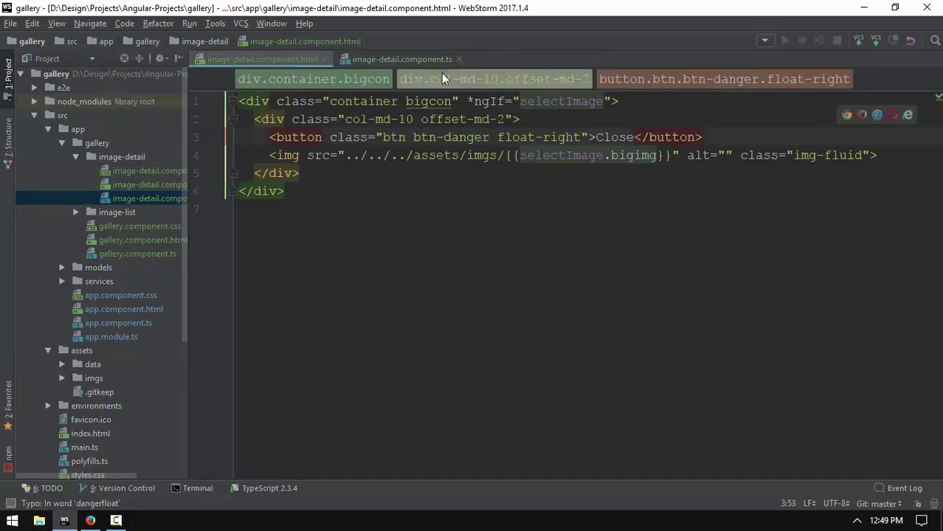
Bind the Close button's (click) event to hideImage() in image-detail.component.html
{"action": "left_click", "coordinate": [588, 136]}
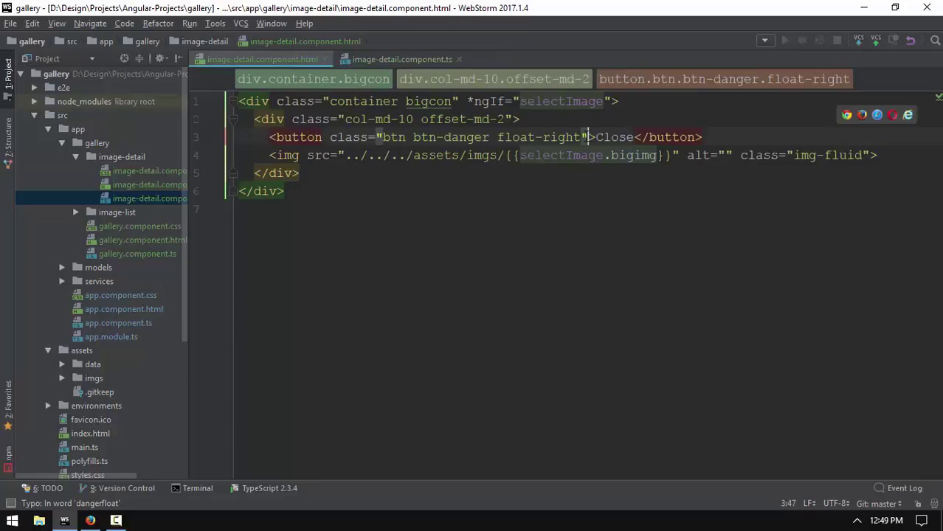
{"action": "type", "text": "lick)=\""}
{"action": "key", "text": "Return"}
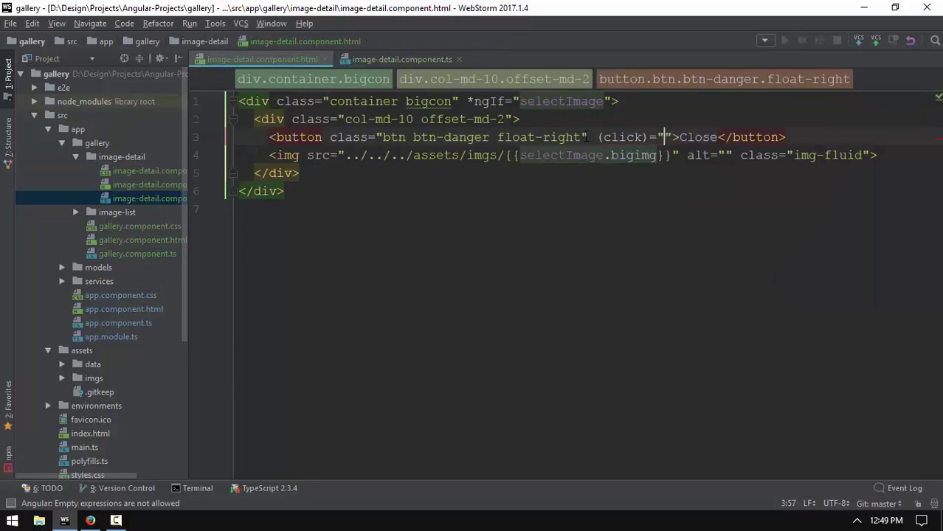
{"action": "type", "text": "hide"}
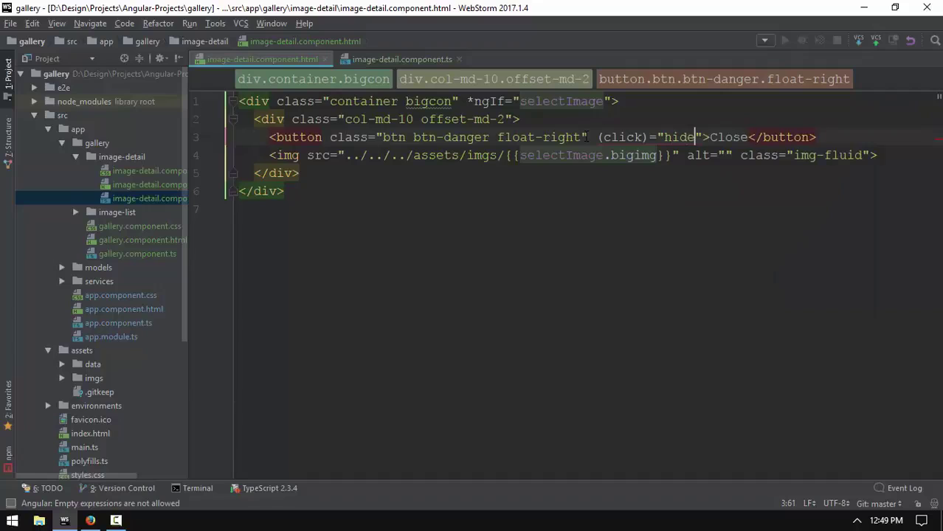
{"action": "type", "text": "Image()"}
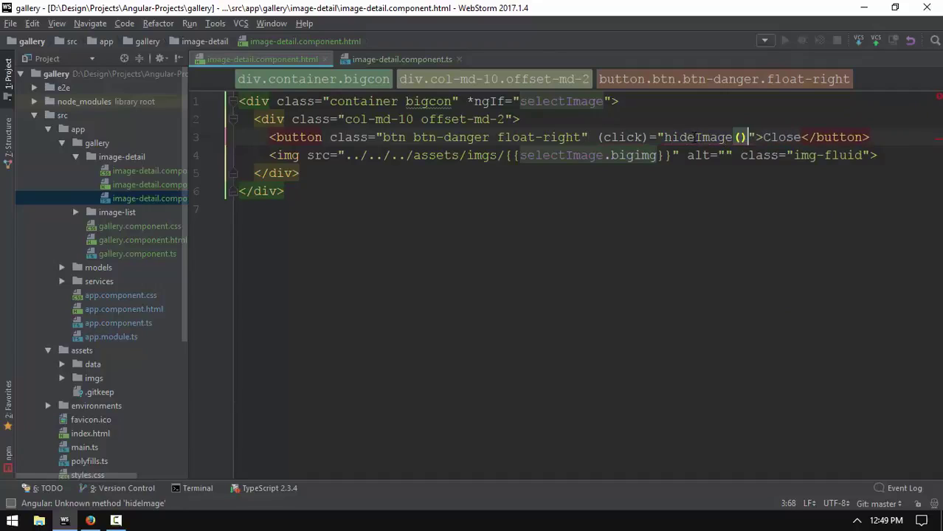
{"action": "double_click", "coordinate": [698, 137]}
Add hideImage() { this.selectImage = null; } below ngOnInit in image-detail.component.ts
{"action": "left_click", "coordinate": [403, 61]}
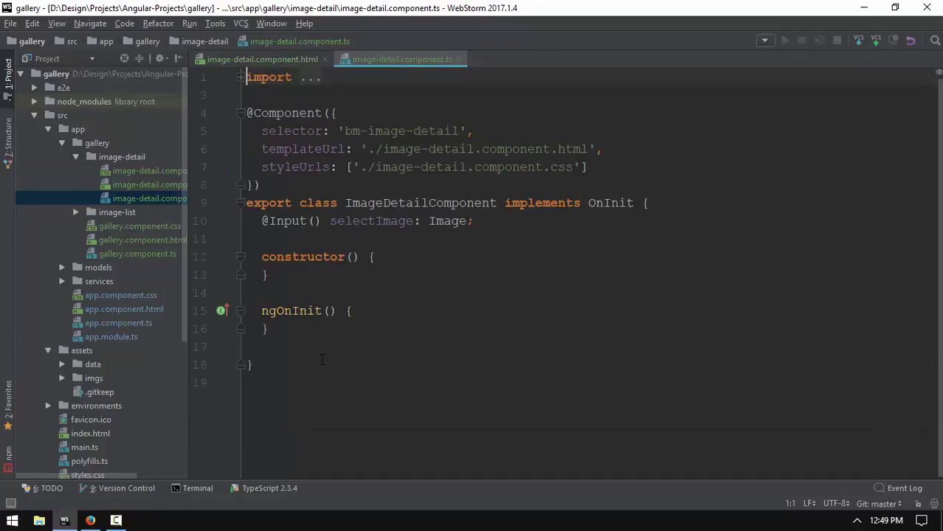
{"action": "left_click", "coordinate": [360, 330]}
{"action": "key", "text": "Return"}
{"action": "type", "text": "hideImage()"}
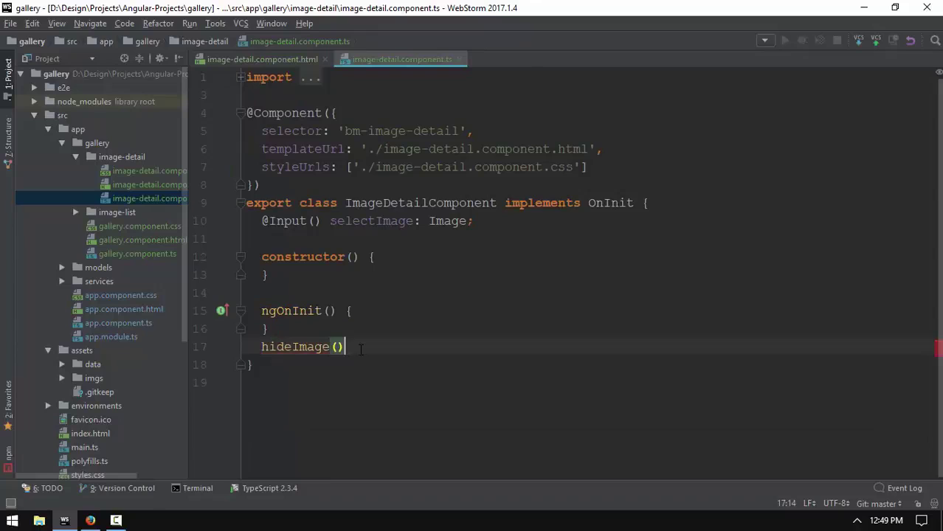
{"action": "type", "text": "{"}
{"action": "key", "text": "Return"}
{"action": "type", "text": "this.sele"}
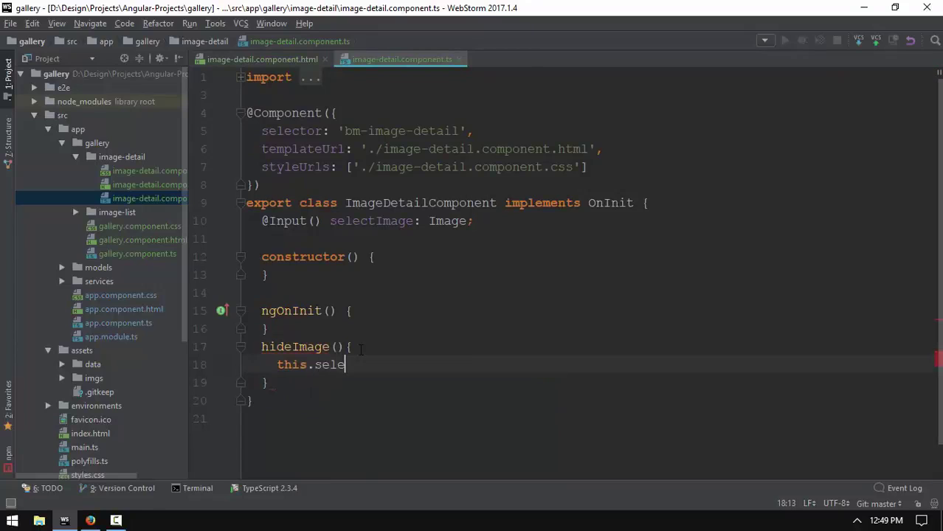
{"action": "type", "text": "c"}
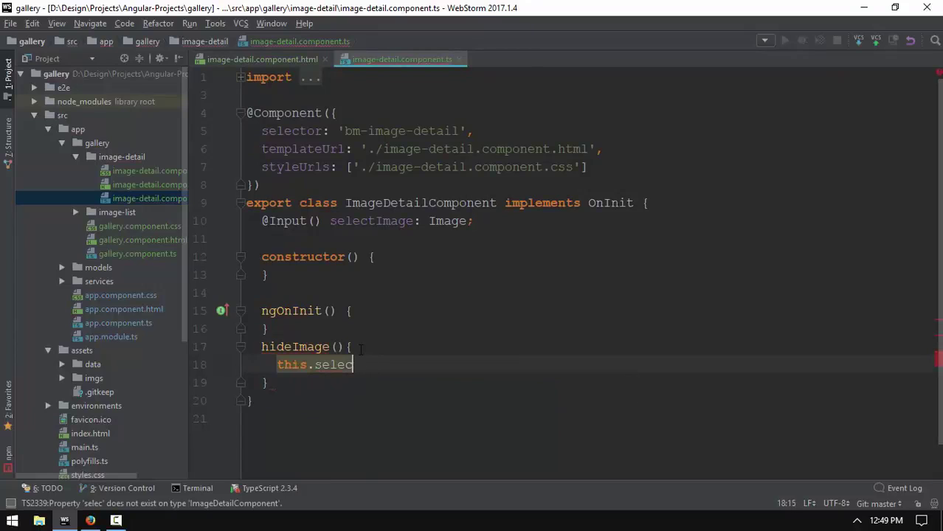
{"action": "type", "text": "tedtIm"}
{"action": "key", "text": "Tab"}
{"action": "type", "text": "="}
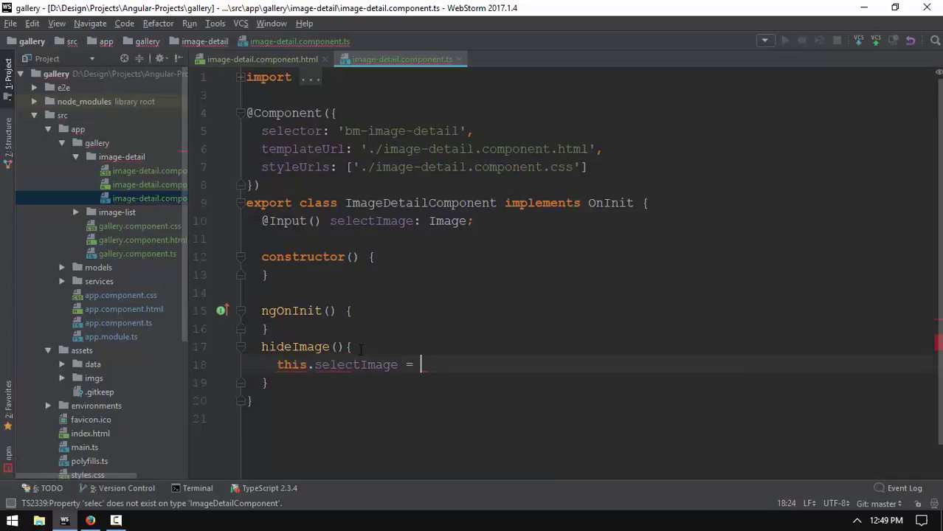
{"action": "type", "text": " null;"}
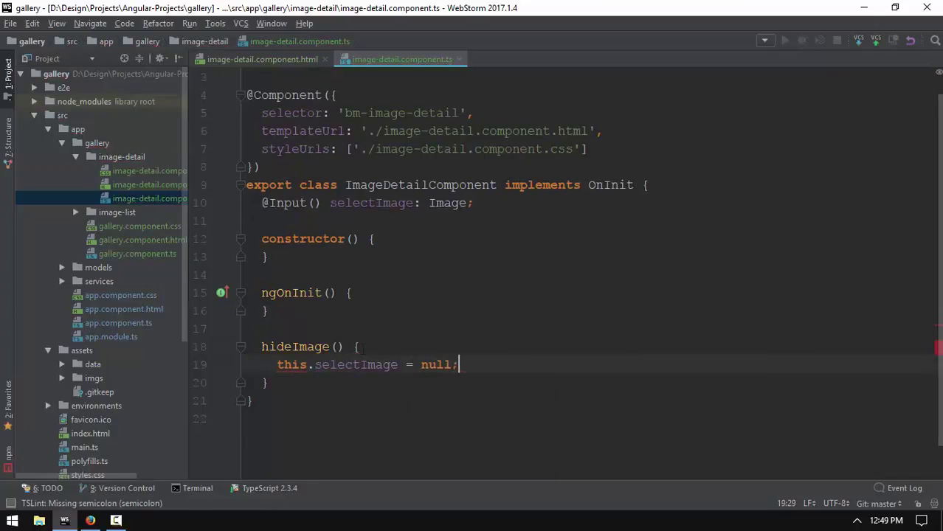
Save the component and open an image overlay in the Firefox gallery
{"action": "key", "text": "ctrl+s"}
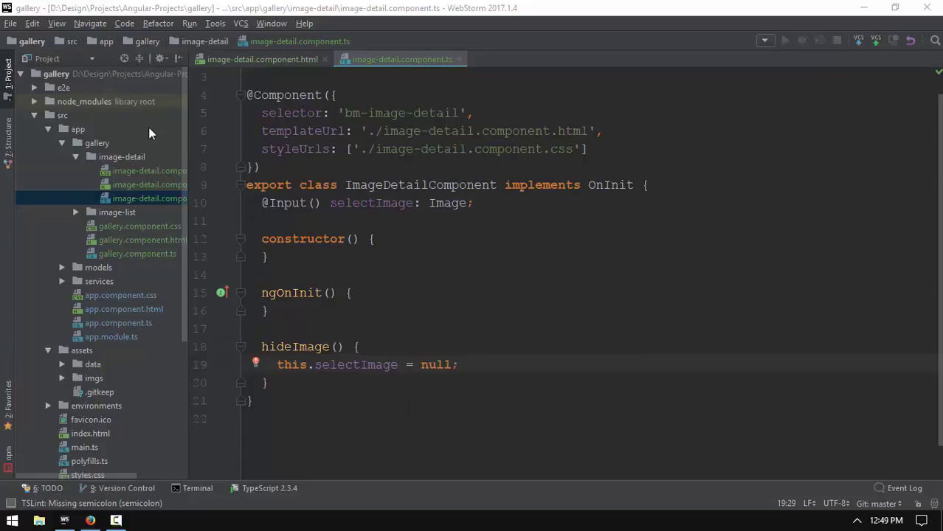
{"action": "key", "text": "alt+Tab"}
{"action": "left_click", "coordinate": [270, 168]}
Close Cloud Data Rendering, then open and close the Data Binding, Angular 4 Animation and JavaScript overlays
{"action": "left_click", "coordinate": [732, 116]}
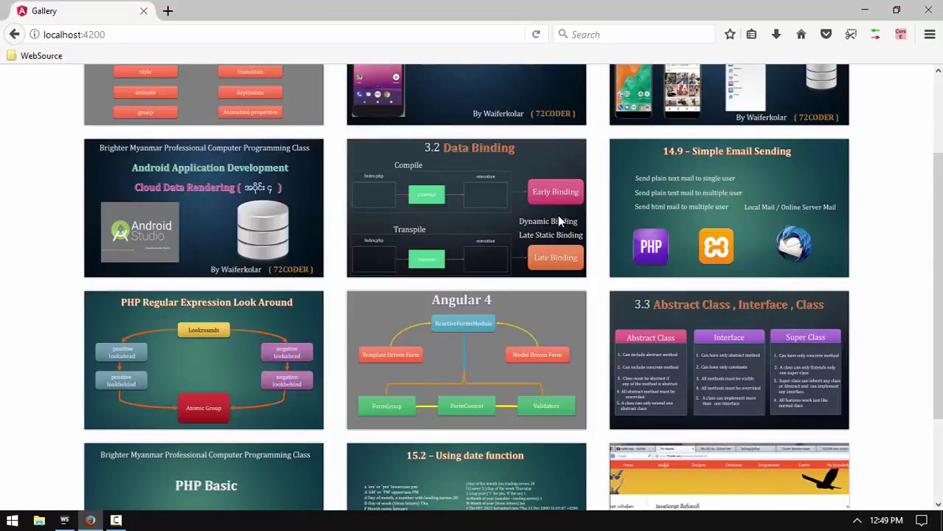
{"action": "left_click", "coordinate": [557, 215]}
{"action": "left_click", "coordinate": [755, 117]}
{"action": "scroll", "coordinate": [435, 204], "scroll_direction": "up", "scroll_amount": 3}
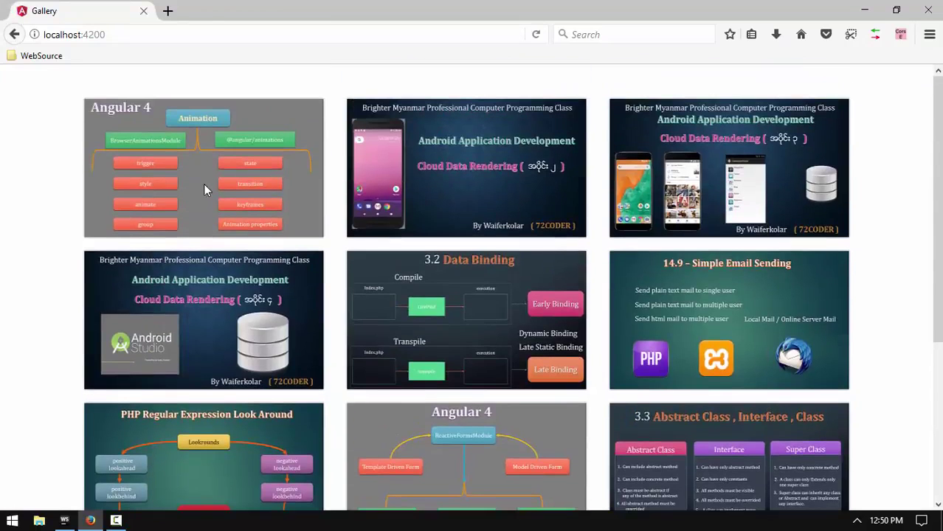
{"action": "left_click", "coordinate": [203, 184]}
{"action": "left_click", "coordinate": [749, 112]}
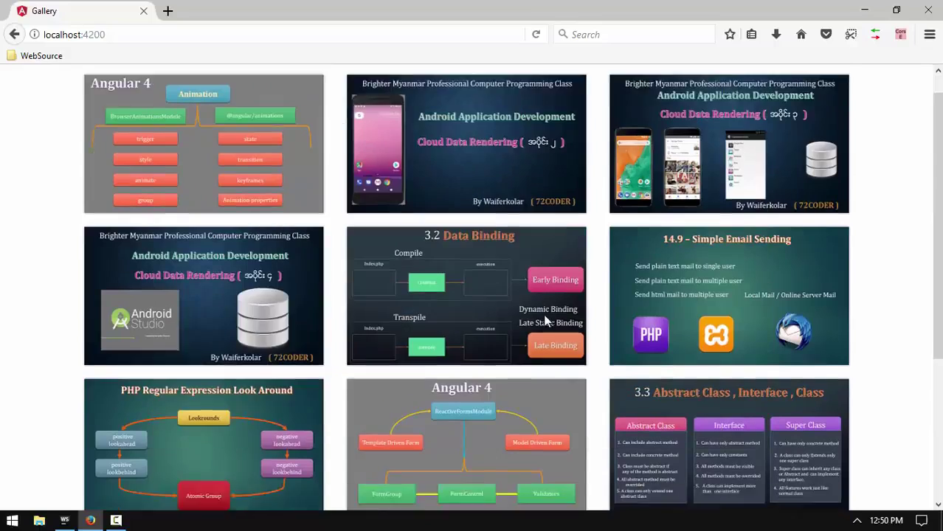
{"action": "scroll", "coordinate": [536, 343], "scroll_direction": "down", "scroll_amount": 5}
{"action": "left_click", "coordinate": [689, 373]}
{"action": "left_click", "coordinate": [667, 186]}
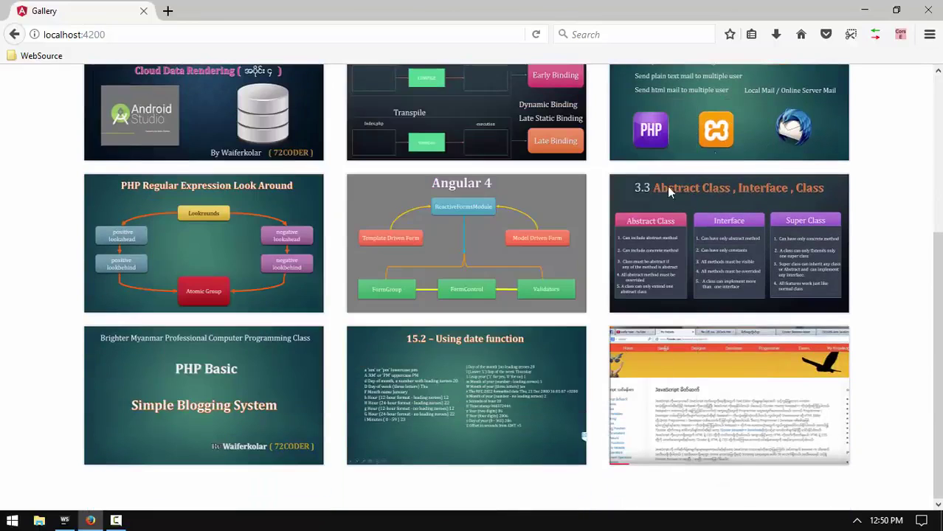
Open and close the Using date function, PHP Basic, Abstract Class and Angular 4 forms overlays
{"action": "left_click", "coordinate": [493, 372]}
{"action": "left_click", "coordinate": [745, 112]}
{"action": "left_click", "coordinate": [251, 370]}
{"action": "left_click", "coordinate": [741, 117]}
{"action": "left_click", "coordinate": [723, 218]}
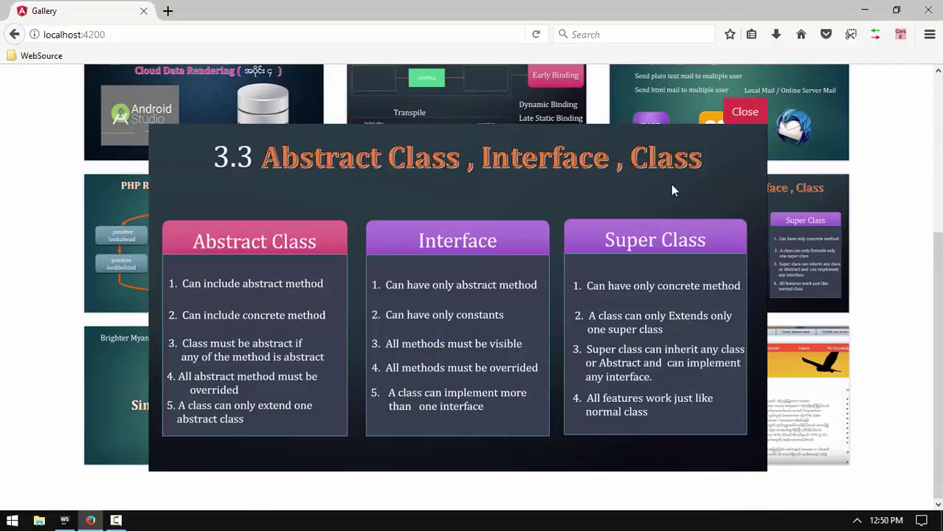
{"action": "left_click", "coordinate": [744, 116]}
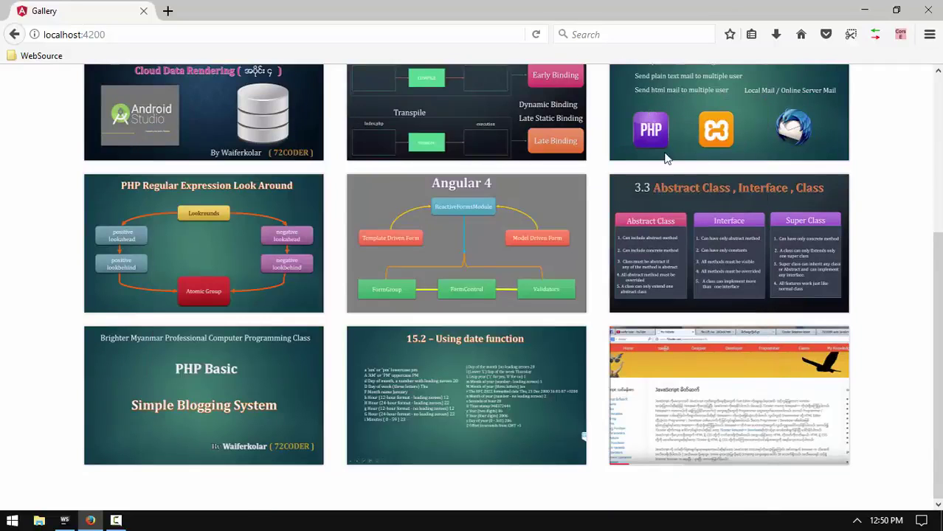
{"action": "left_click", "coordinate": [517, 214]}
{"action": "left_click", "coordinate": [742, 114]}
Open and close five more overlays, ending with PHP Regular Expression Look Around left open
{"action": "left_click", "coordinate": [224, 213]}
{"action": "left_click", "coordinate": [742, 114]}
{"action": "scroll", "coordinate": [553, 274], "scroll_direction": "up", "scroll_amount": 4}
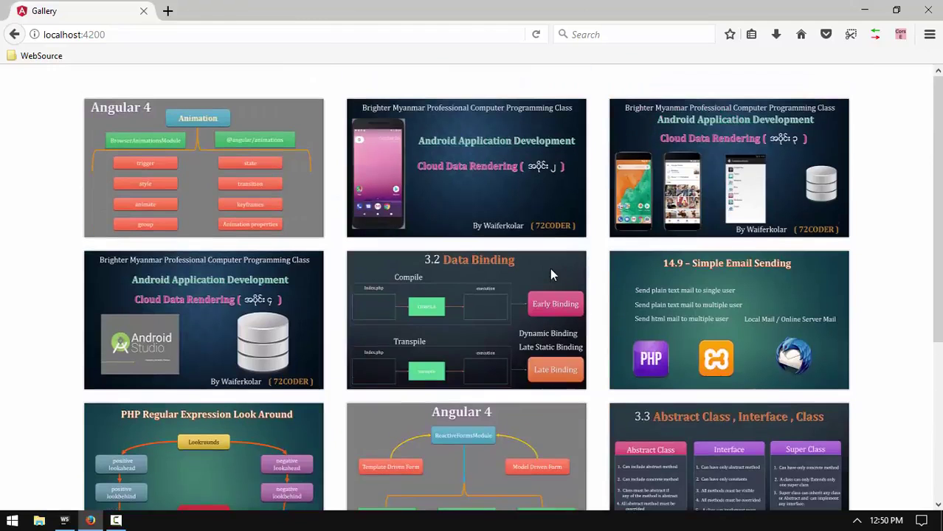
{"action": "left_click", "coordinate": [470, 347]}
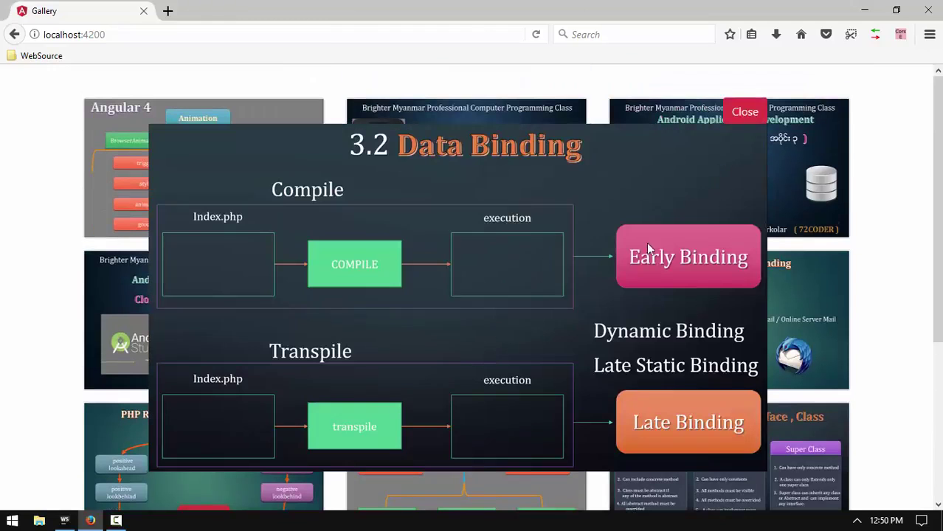
{"action": "left_click", "coordinate": [748, 121]}
{"action": "left_click", "coordinate": [204, 168]}
{"action": "left_click", "coordinate": [746, 114]}
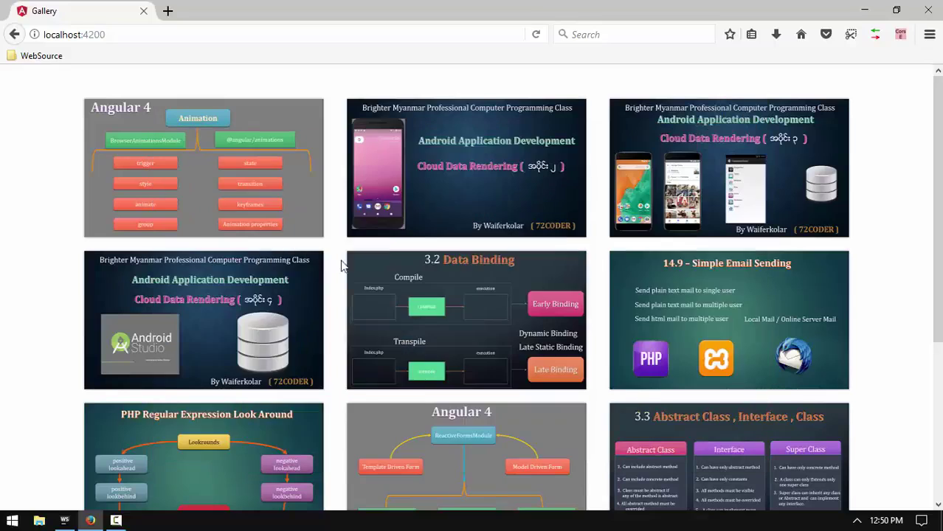
{"action": "left_click", "coordinate": [281, 308]}
{"action": "left_click", "coordinate": [745, 112]}
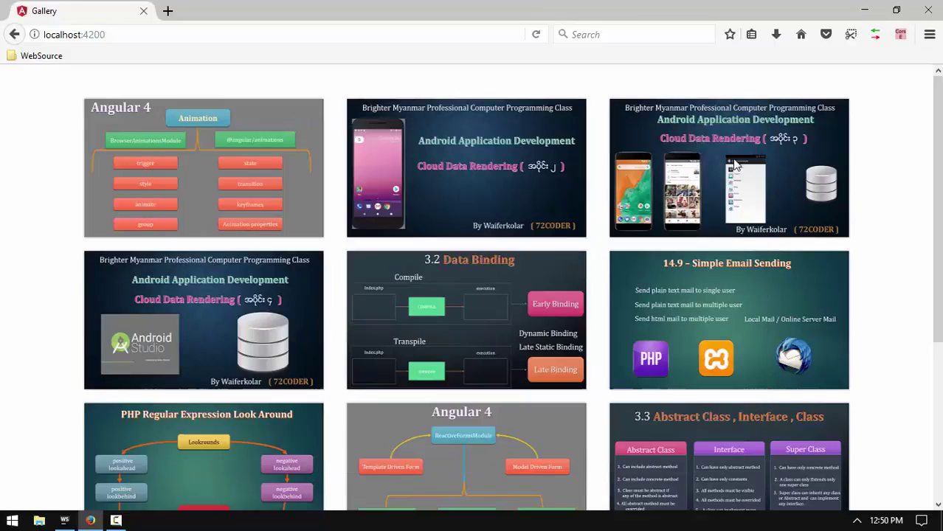
{"action": "left_click", "coordinate": [733, 272]}
{"action": "left_click", "coordinate": [745, 112]}
{"action": "scroll", "coordinate": [214, 264], "scroll_direction": "down", "scroll_amount": 5}
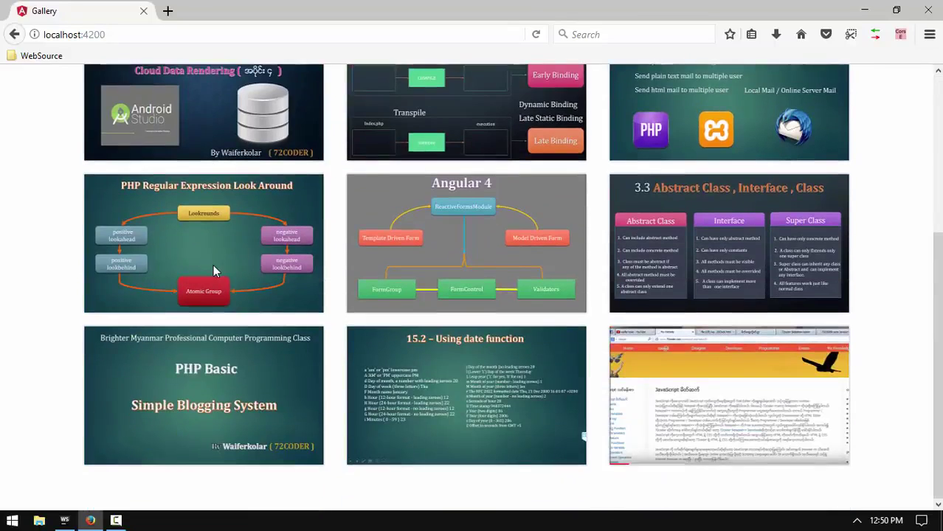
{"action": "scroll", "coordinate": [213, 264], "scroll_direction": "up", "scroll_amount": 2}
{"action": "scroll", "coordinate": [235, 279], "scroll_direction": "down", "scroll_amount": 1}
{"action": "left_click", "coordinate": [207, 268]}
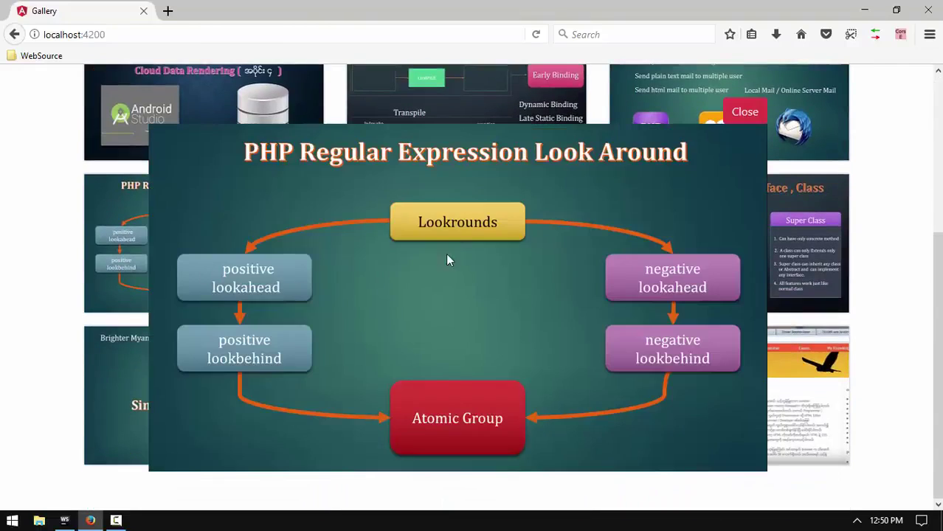